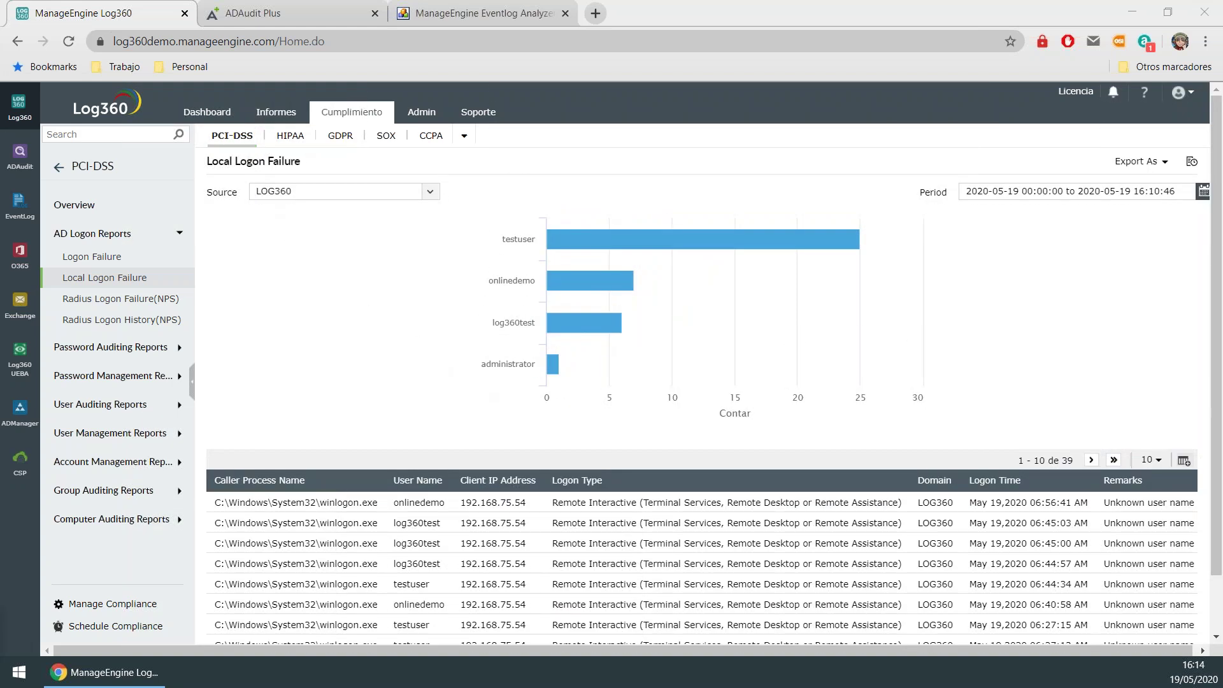
# - Look through the GDPR compliance reports and open the Logon Failure report under GDPR Article 5 (1B,1F) - Account Logon
pyautogui.click(331, 137)
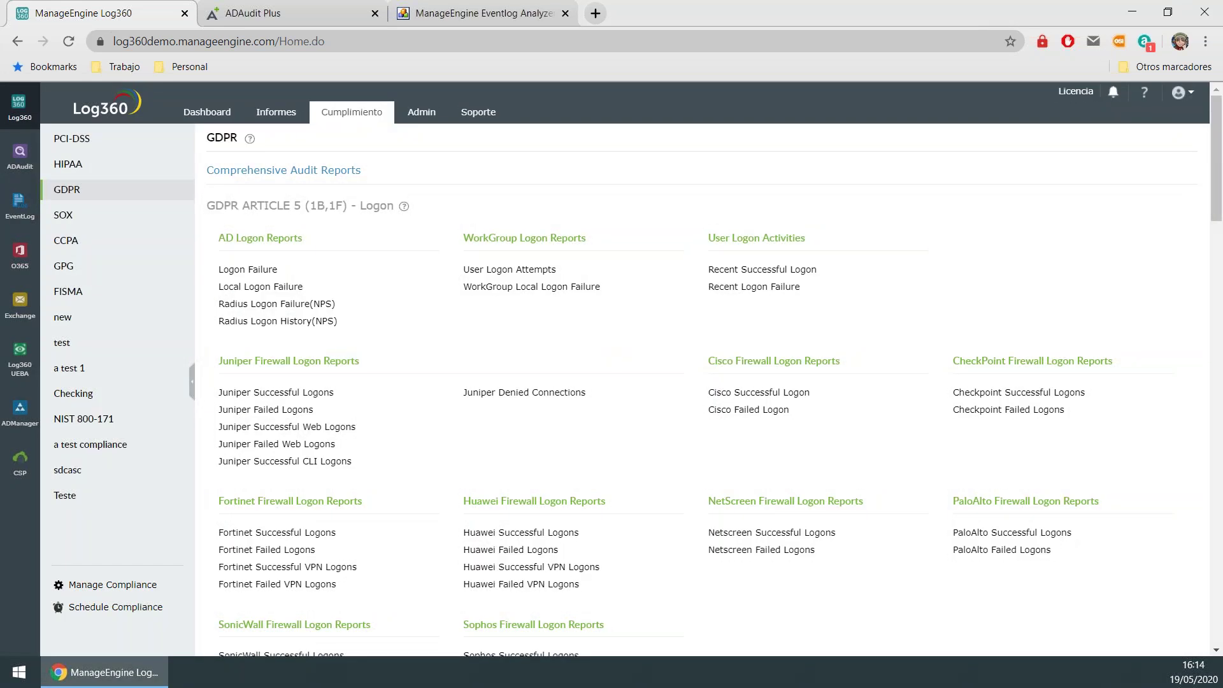
pyautogui.scroll(-3, 391, 268)
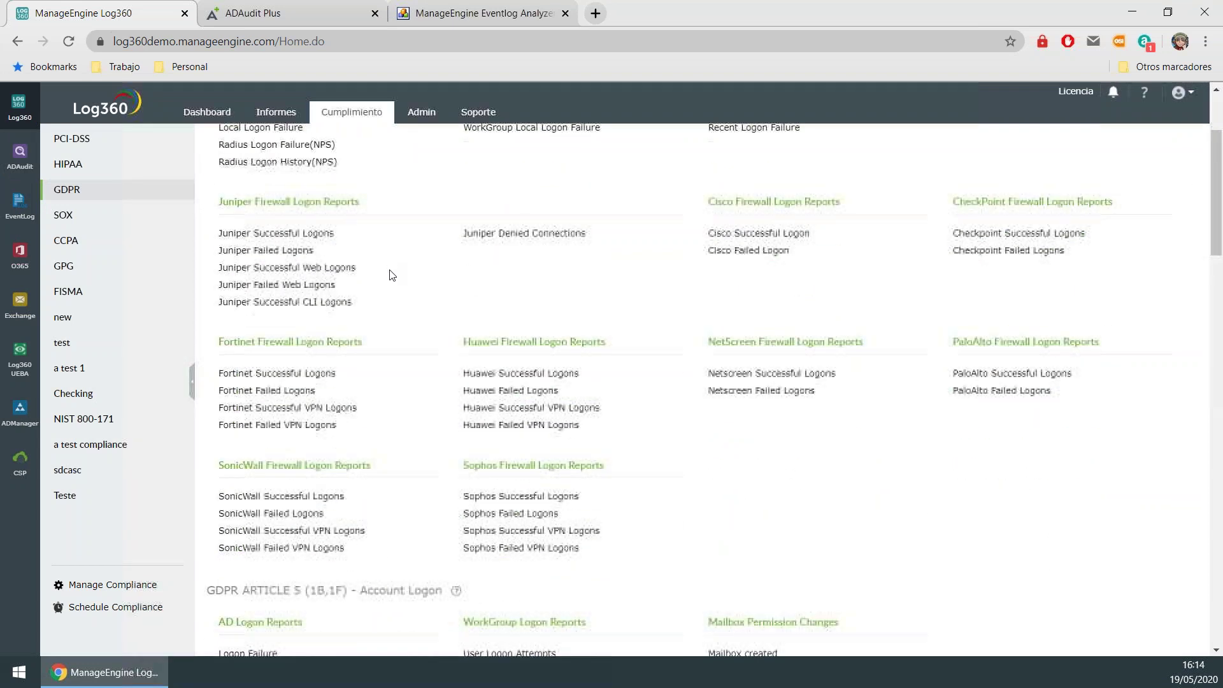
pyautogui.scroll(-3, 391, 275)
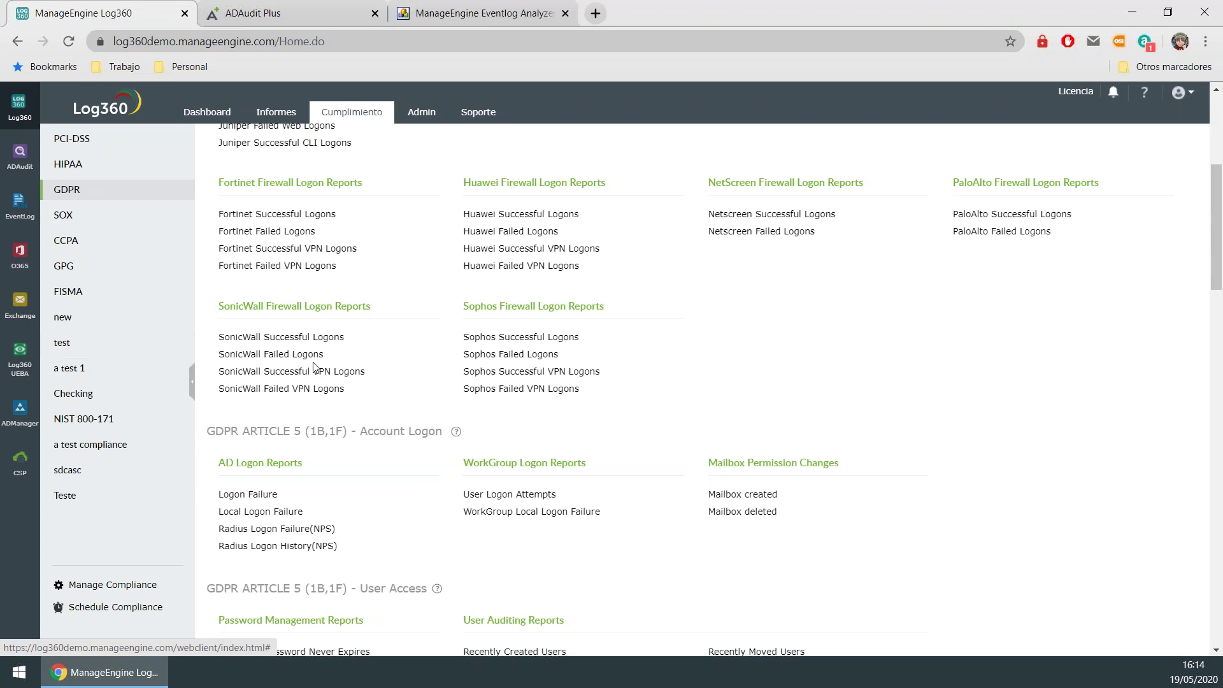
pyautogui.scroll(-3, 314, 367)
pyautogui.moveTo(230, 272); pyautogui.dragTo(353, 271)
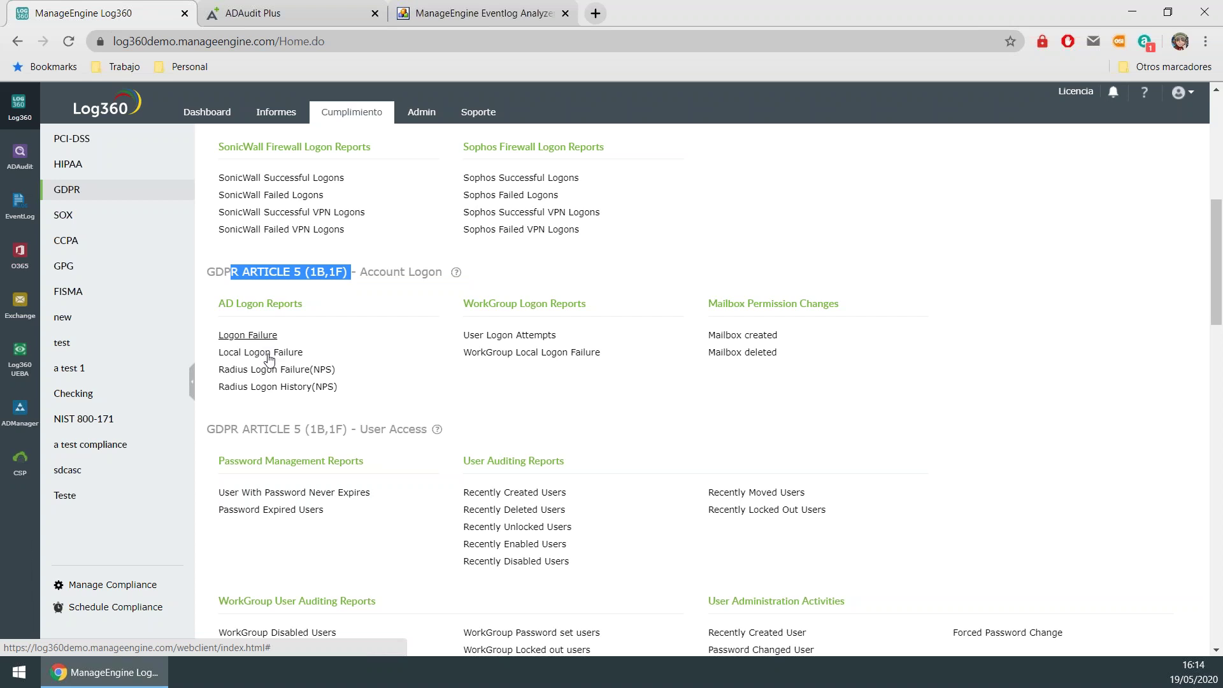
pyautogui.click(252, 336)
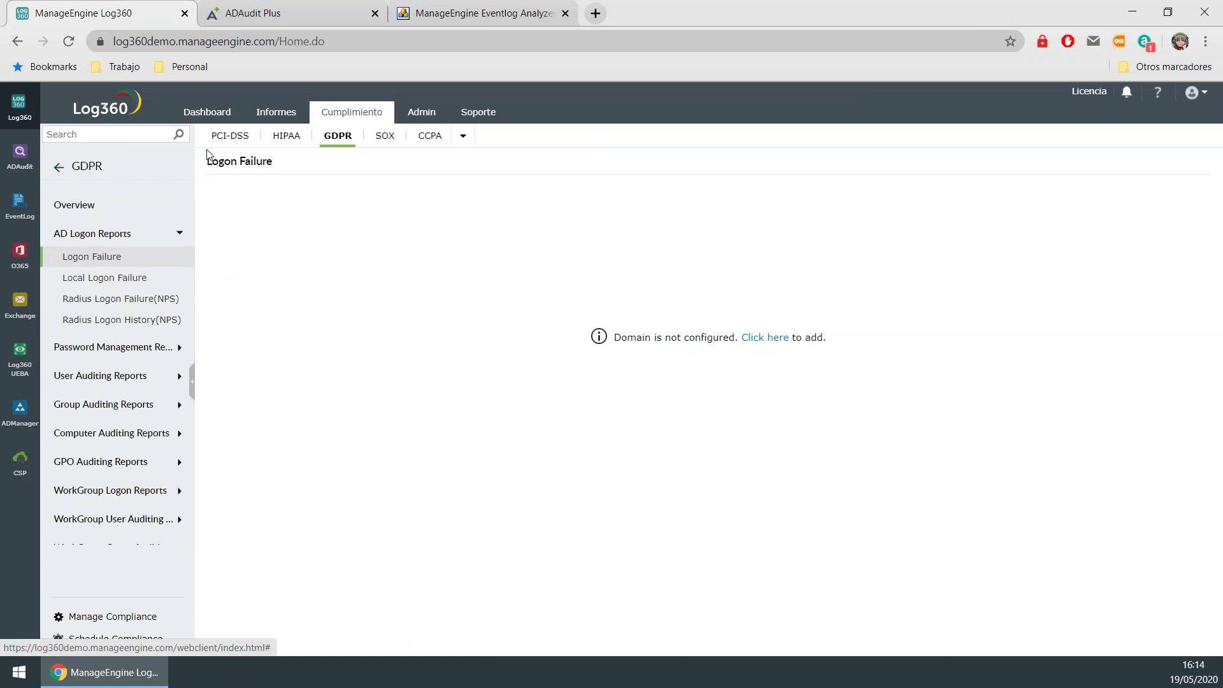
# - Open the compliance management list and hide the HIPAA compliance
pyautogui.click(332, 141)
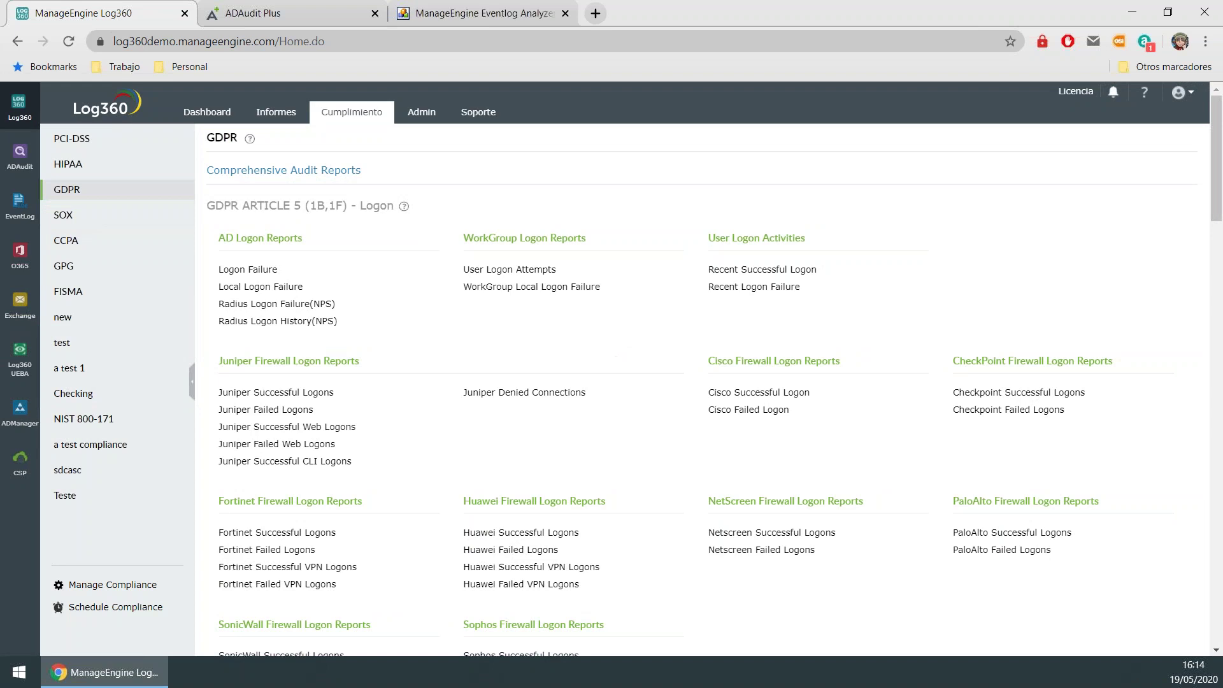
pyautogui.click(124, 585)
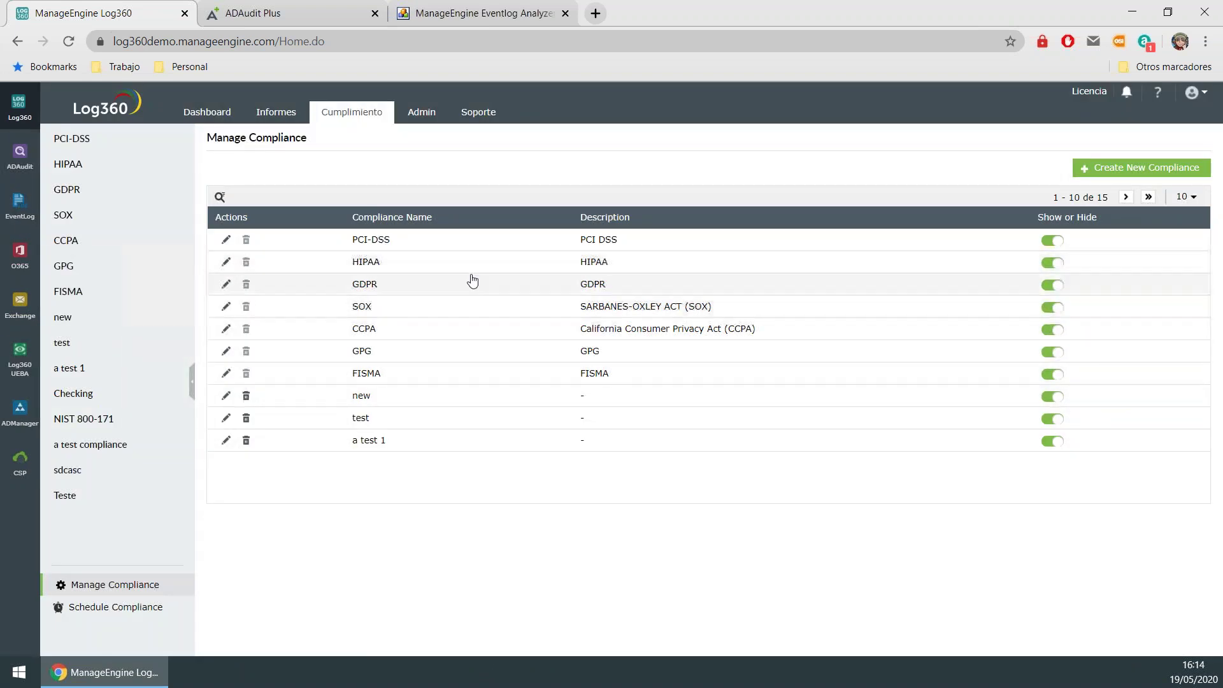
pyautogui.moveTo(423, 268); pyautogui.dragTo(304, 272)
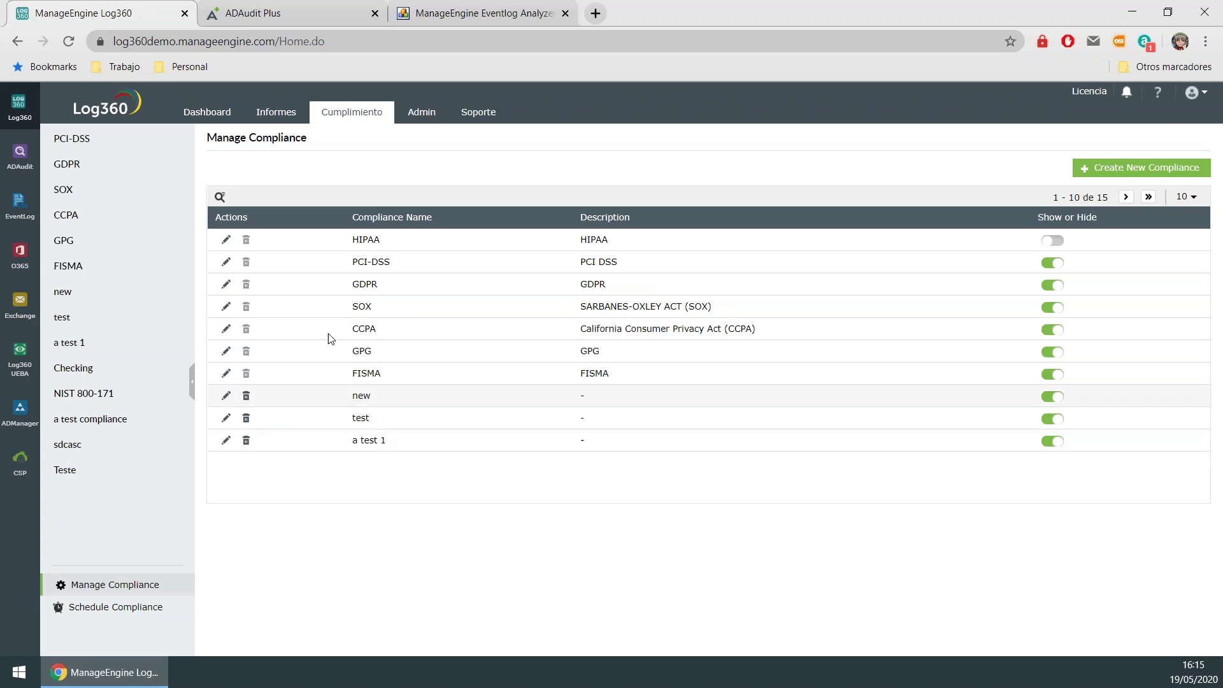
# - View the Log360 UEBA dashboard and review the ADAudit Plus dashboard charts, including Password Changed/Set Users and ADFS Logon History
pyautogui.click(204, 120)
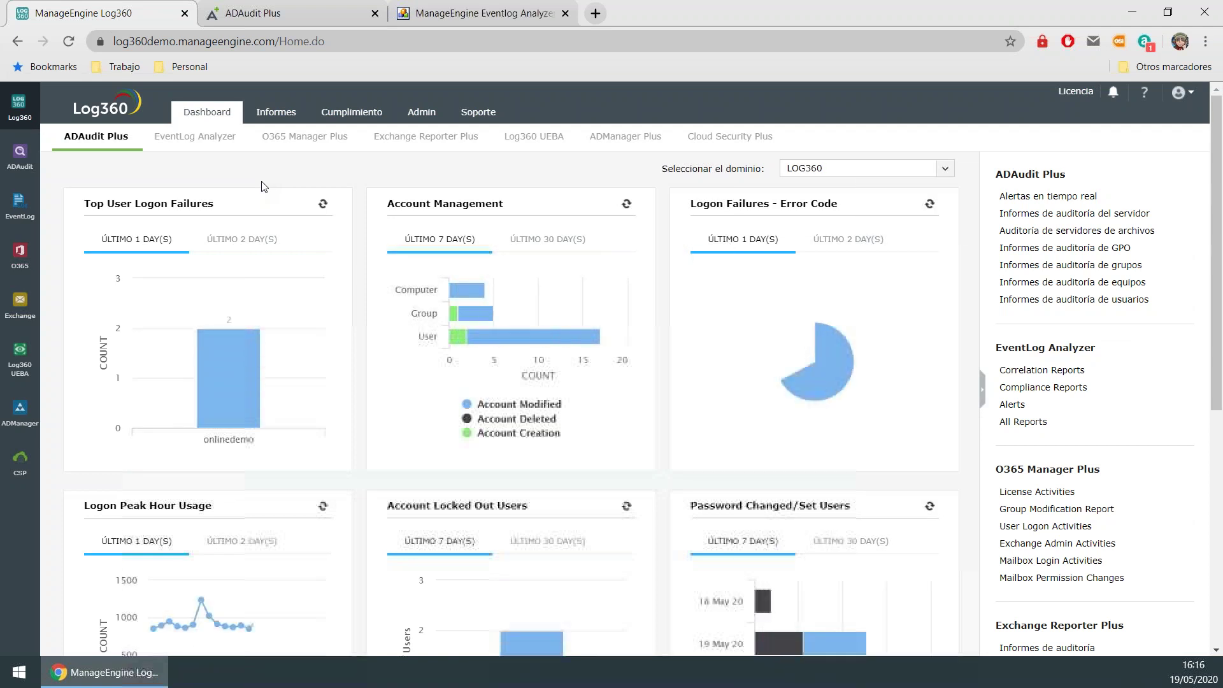
pyautogui.click(536, 137)
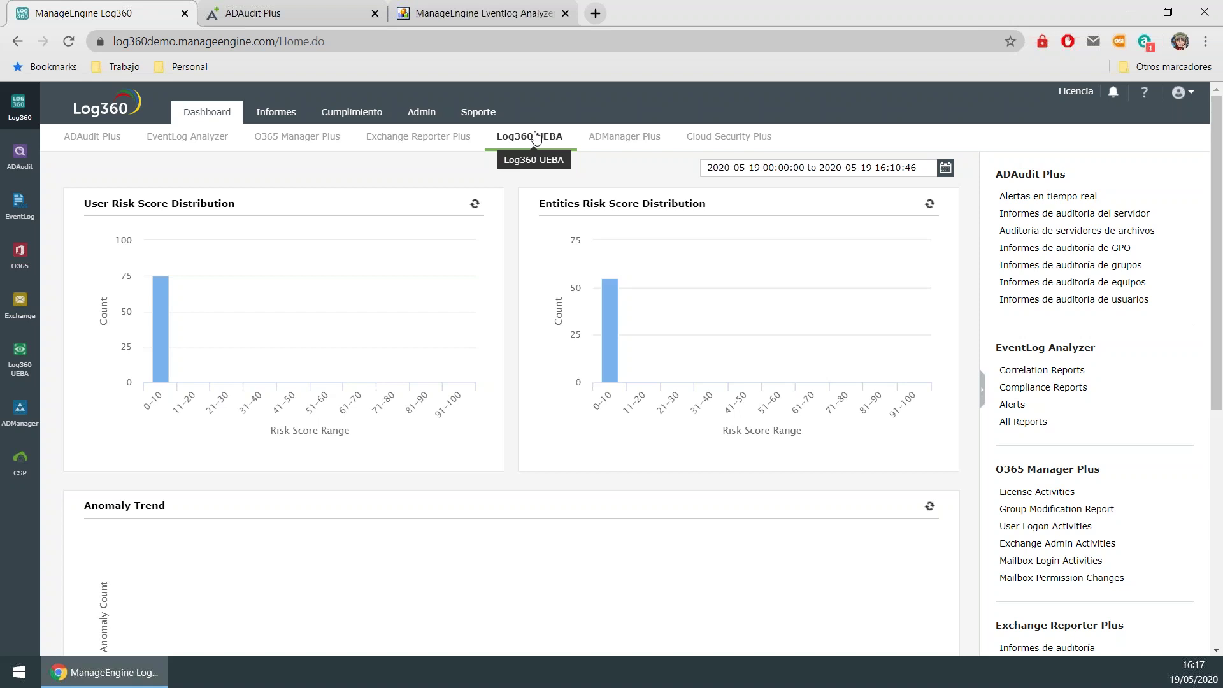
pyautogui.click(113, 153)
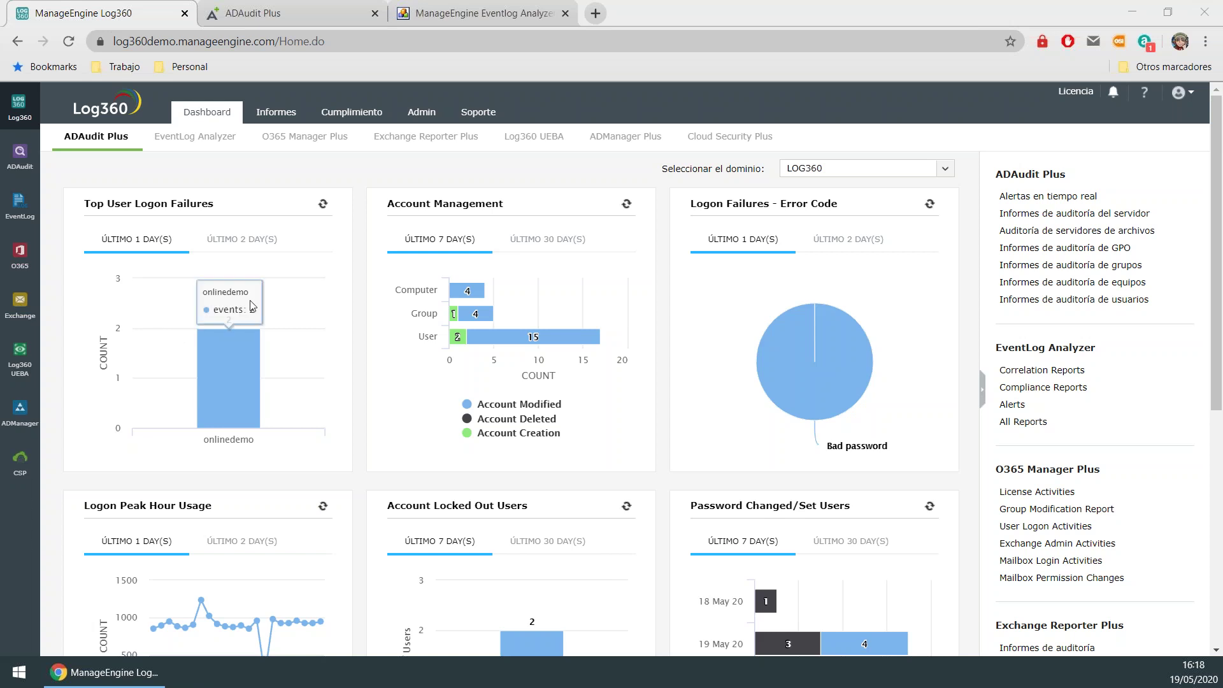
pyautogui.scroll(-3, 573, 318)
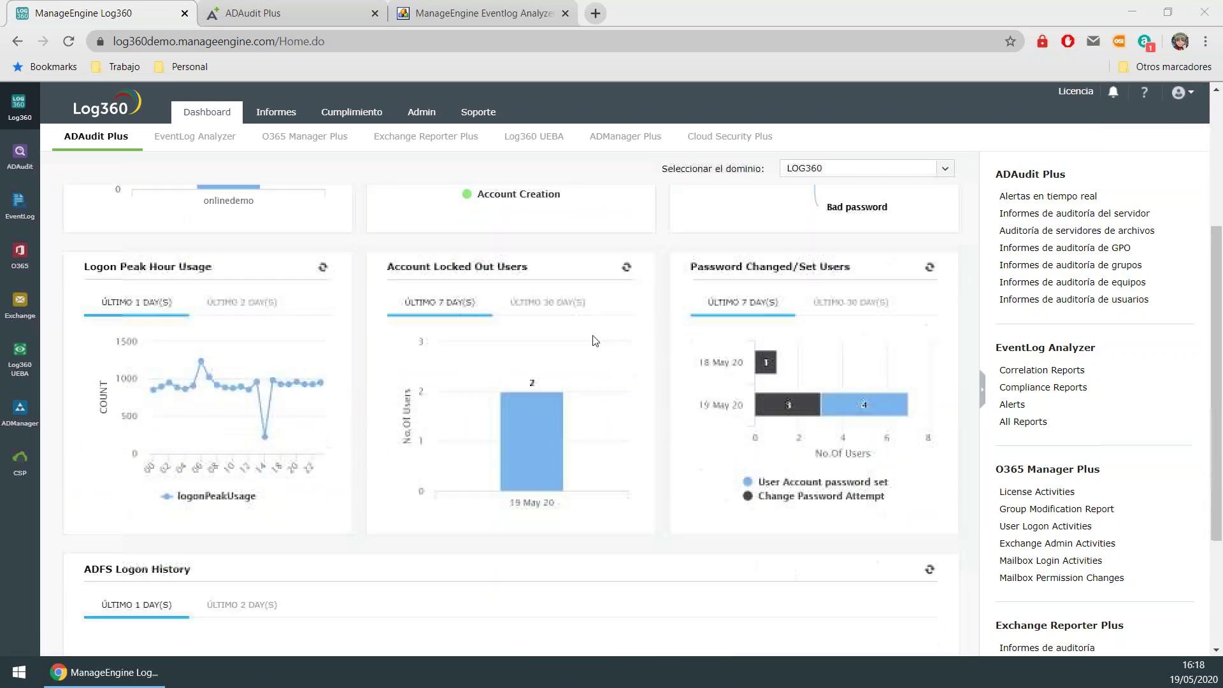
pyautogui.moveTo(698, 266); pyautogui.dragTo(811, 261)
pyautogui.scroll(-3, 601, 414)
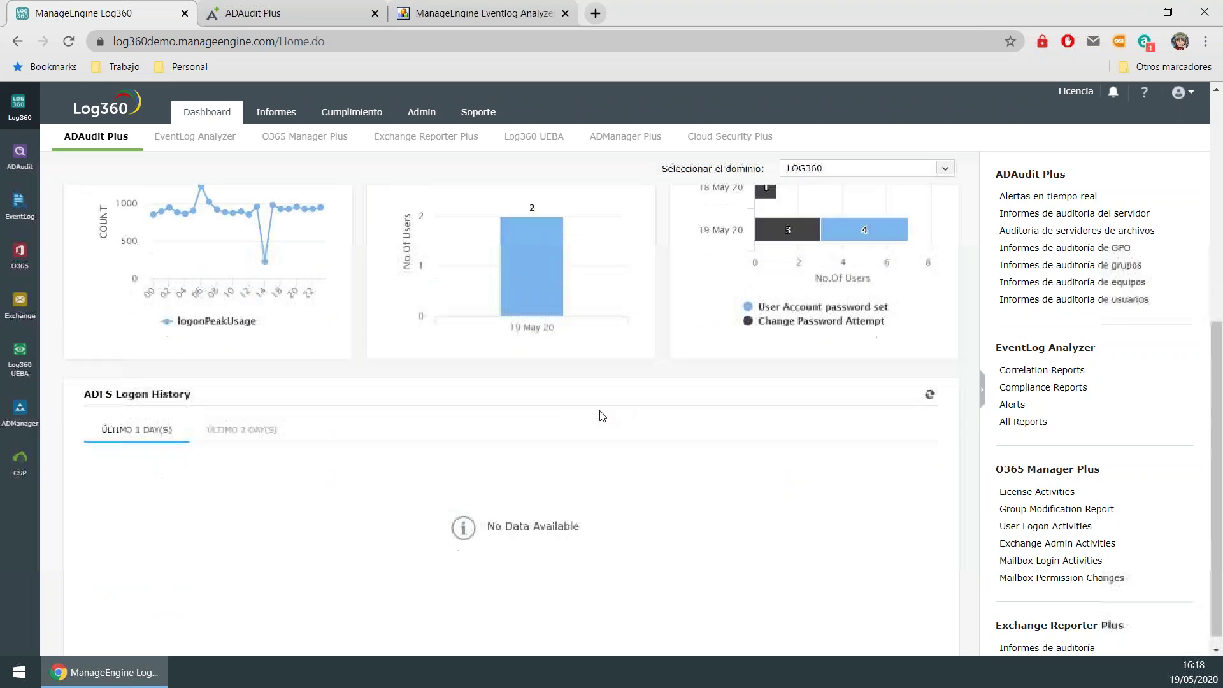
pyautogui.scroll(6, 577, 369)
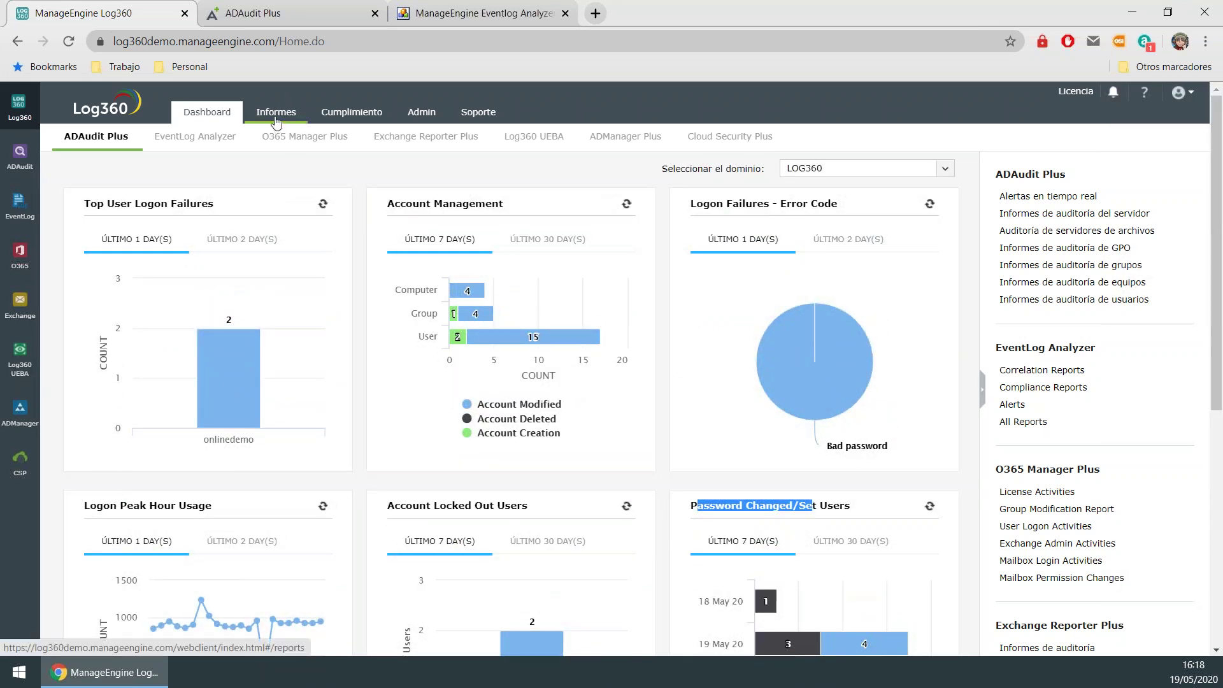
# - Browse the Local Logon-Logoff and ADFS Auditing categories of the ADAudit Plus reports and search those reports for "use"
pyautogui.click(274, 116)
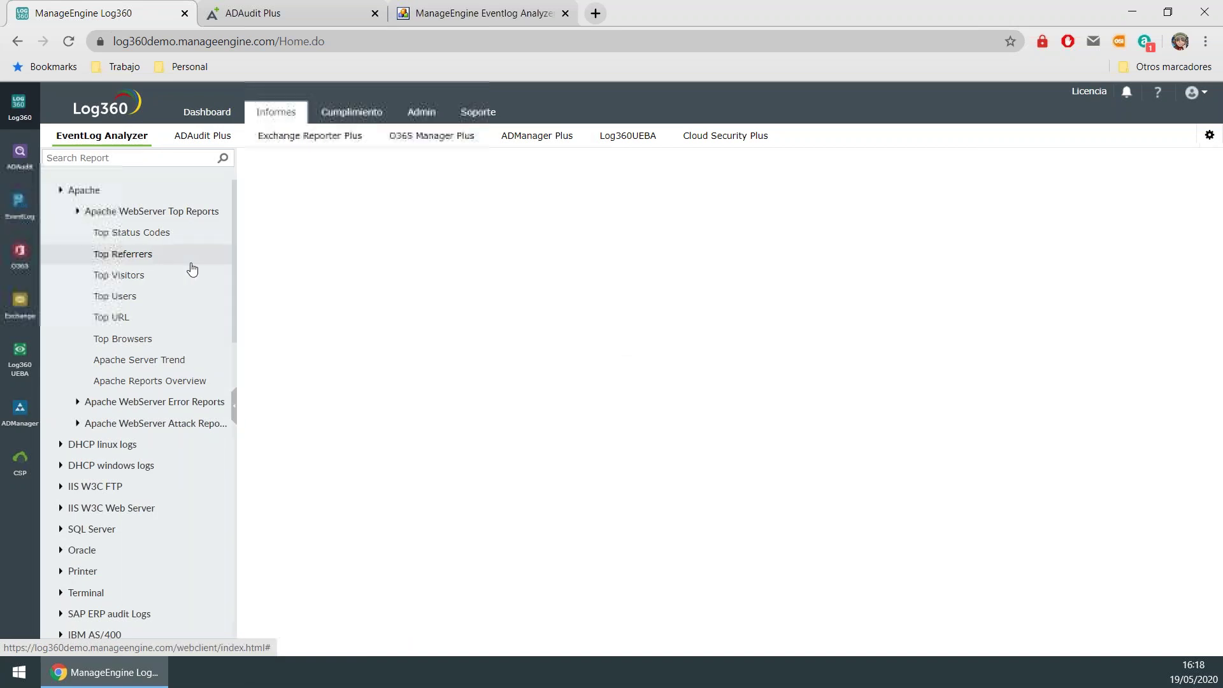
pyautogui.click(199, 136)
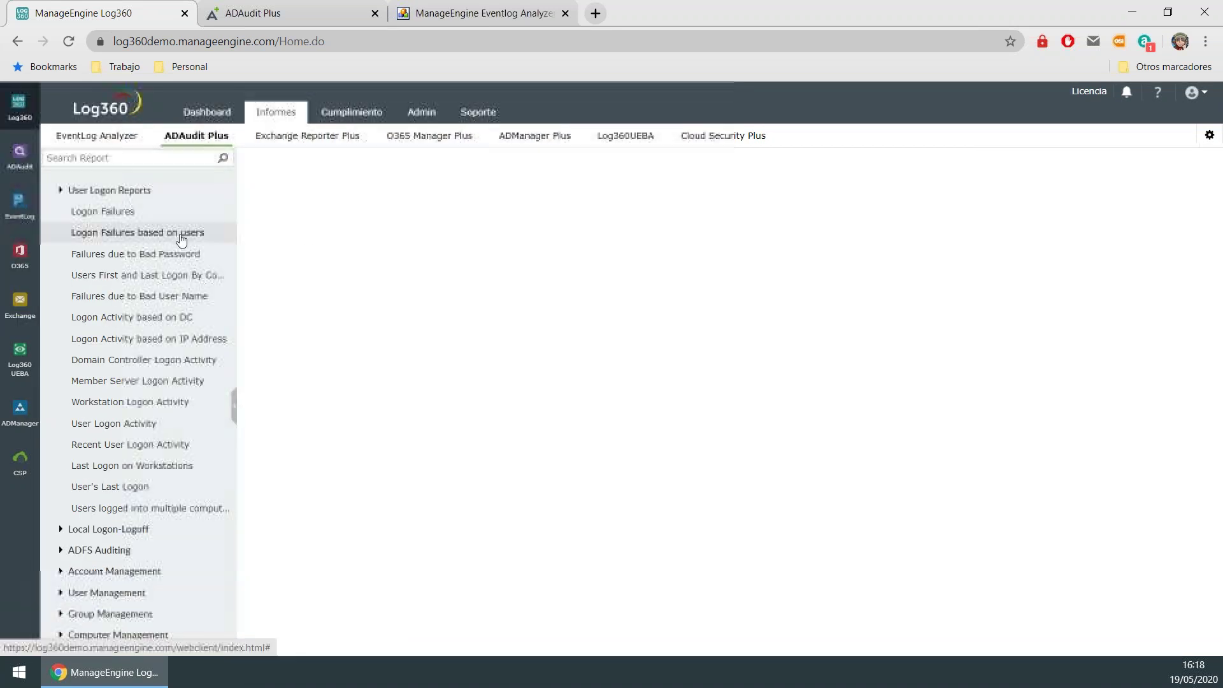
pyautogui.scroll(-2, 122, 309)
pyautogui.scroll(-1, 123, 309)
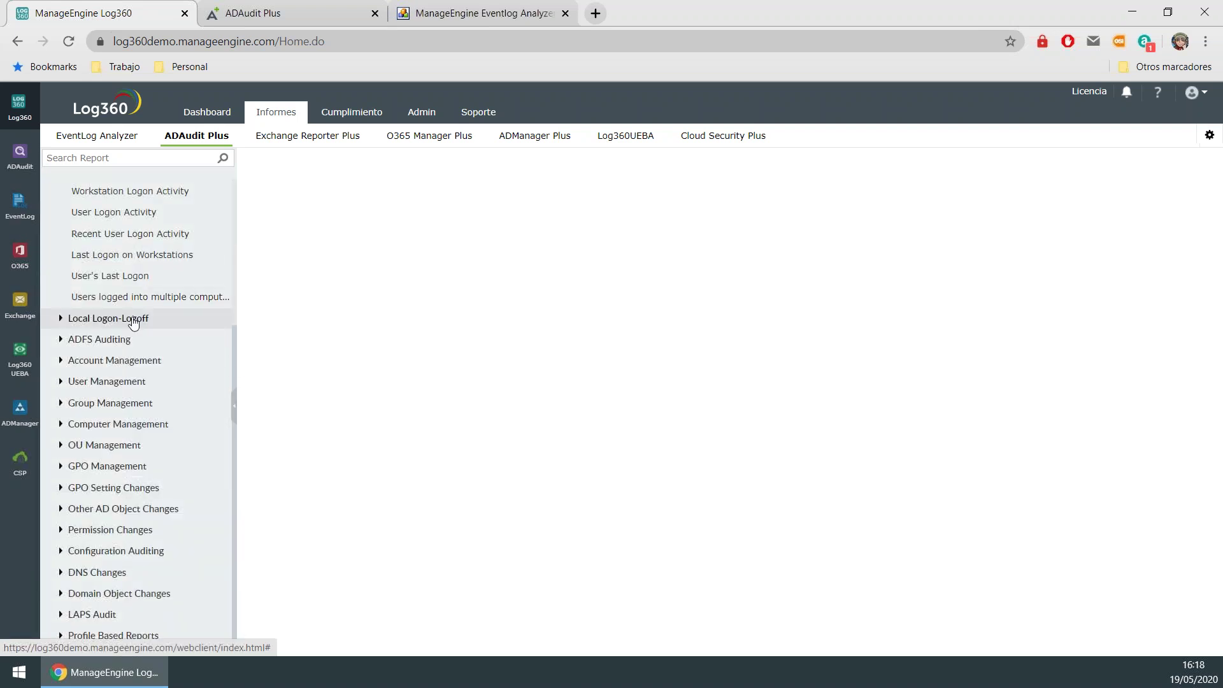
pyautogui.click(64, 320)
pyautogui.click(64, 339)
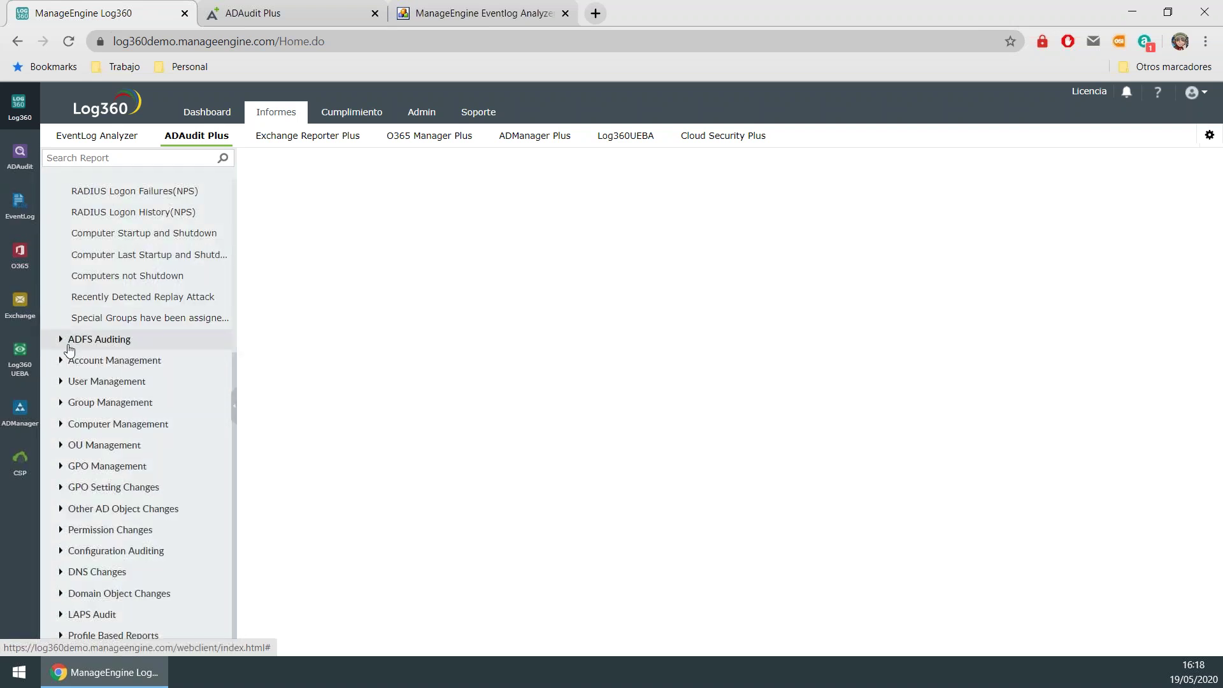
pyautogui.click(193, 165)
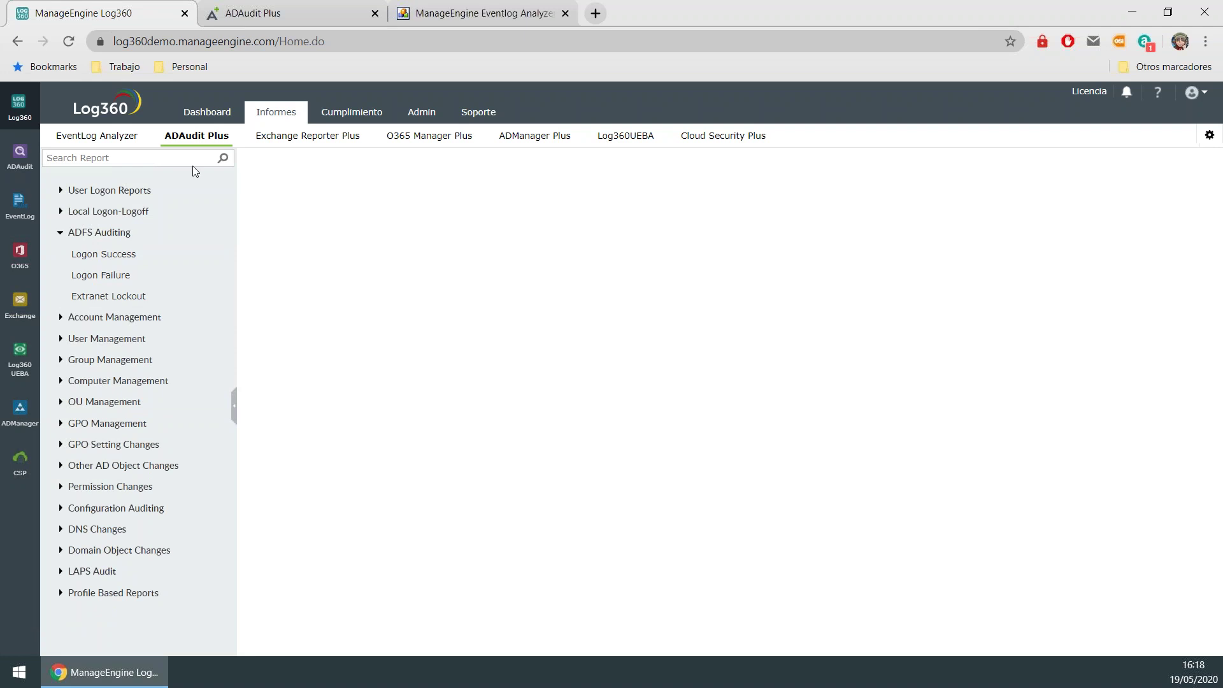
pyautogui.write('use')
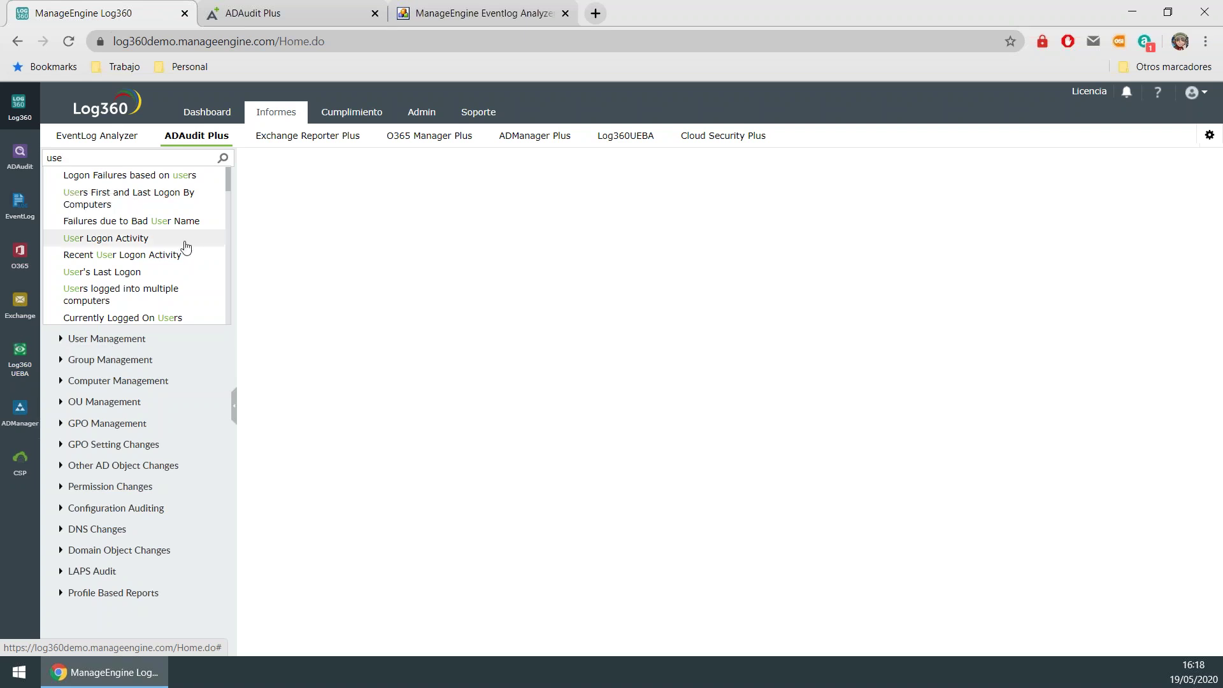
# - Examine the list of report categories available for EventLog Analyzer
pyautogui.click(97, 136)
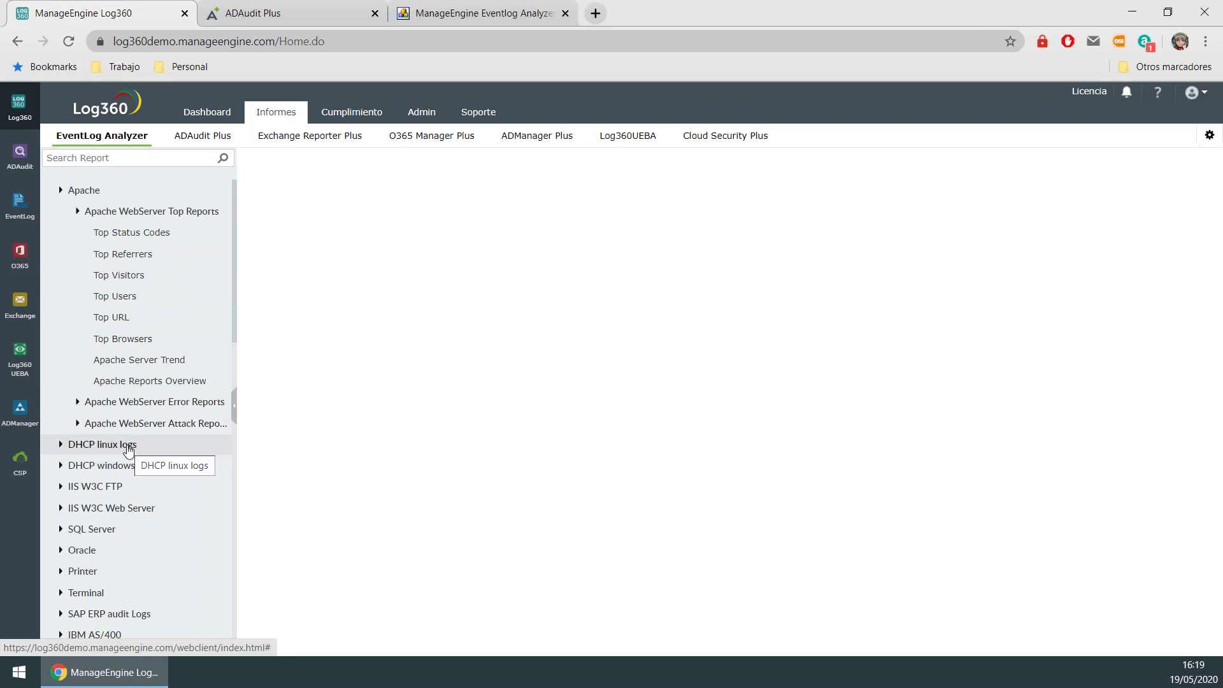
pyautogui.scroll(-9, 128, 450)
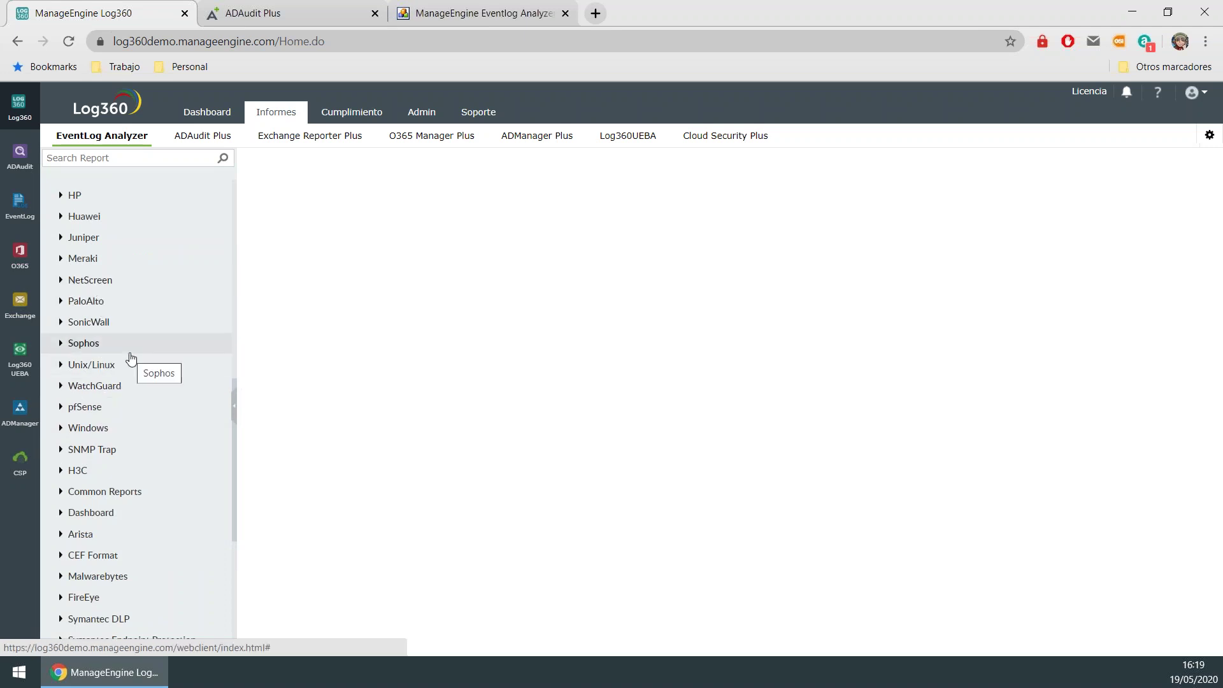
pyautogui.scroll(-5, 121, 369)
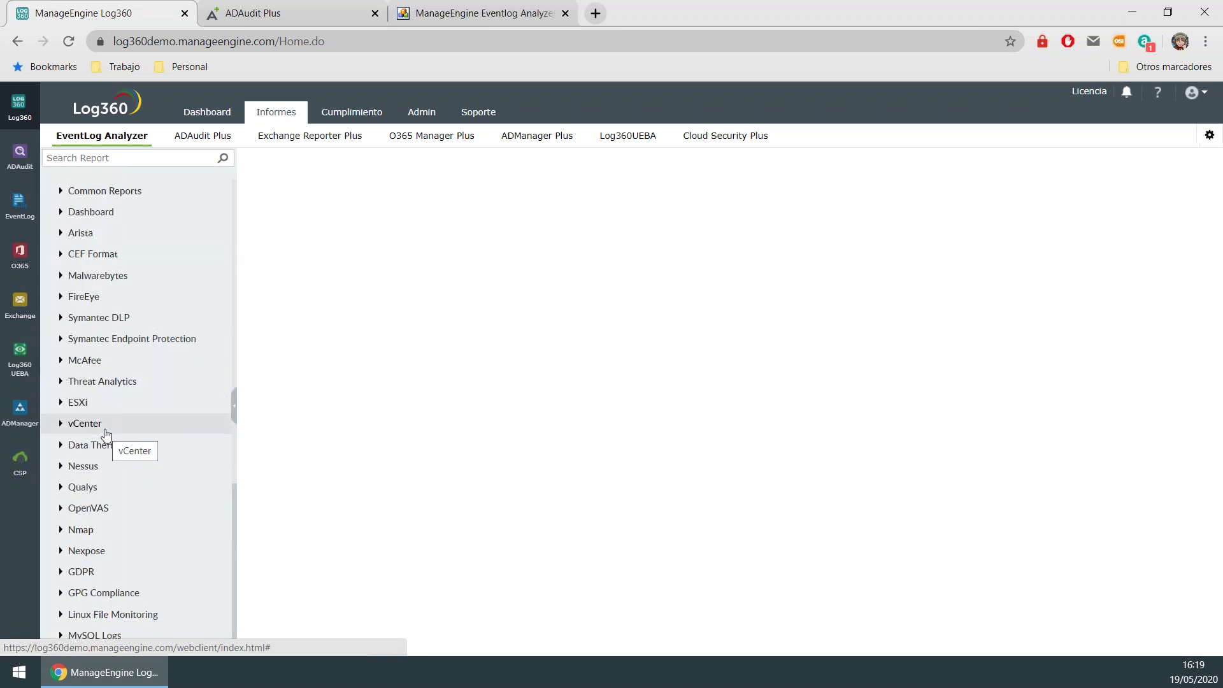
pyautogui.scroll(-7, 211, 226)
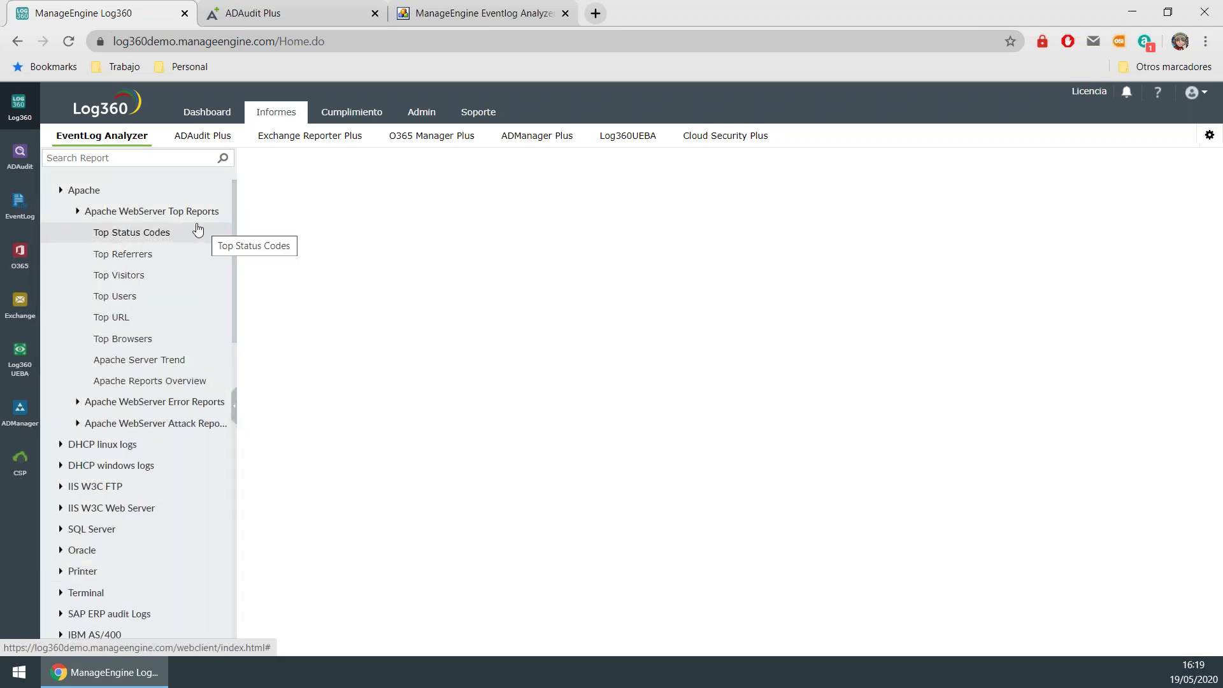
# - Examine the EventLog Analyzer dashboard charts, from Log Trend through Important Events and Security Events to Alerts
pyautogui.click(215, 113)
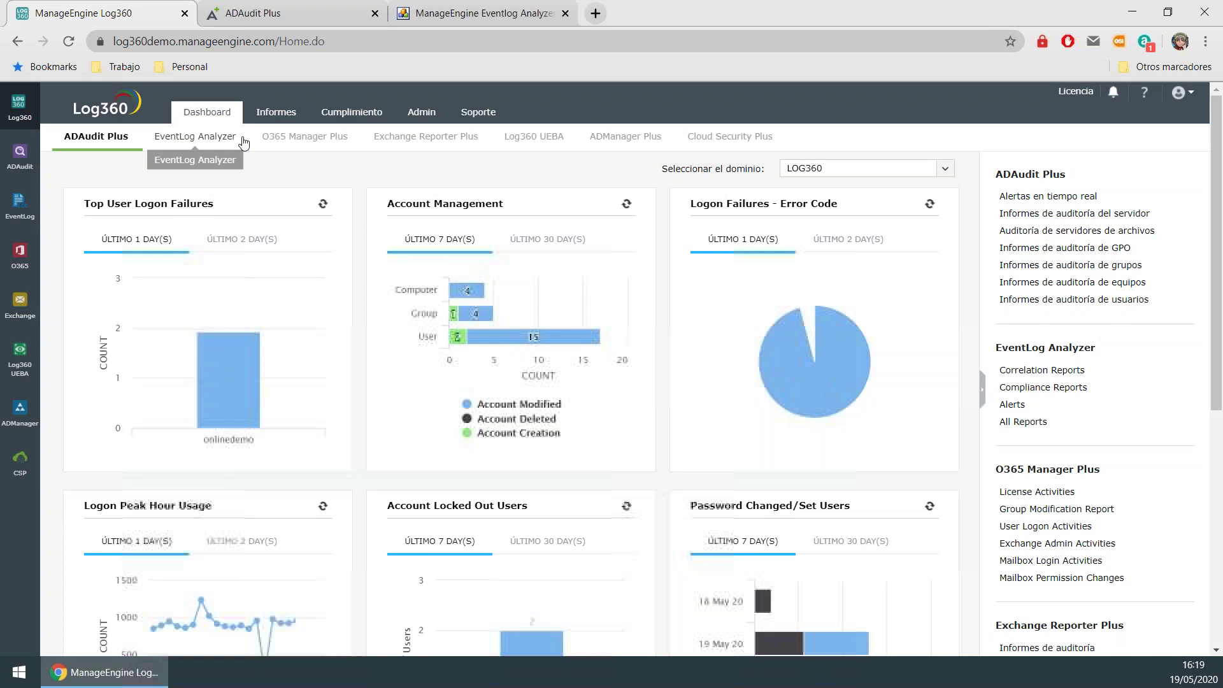
pyautogui.click(202, 141)
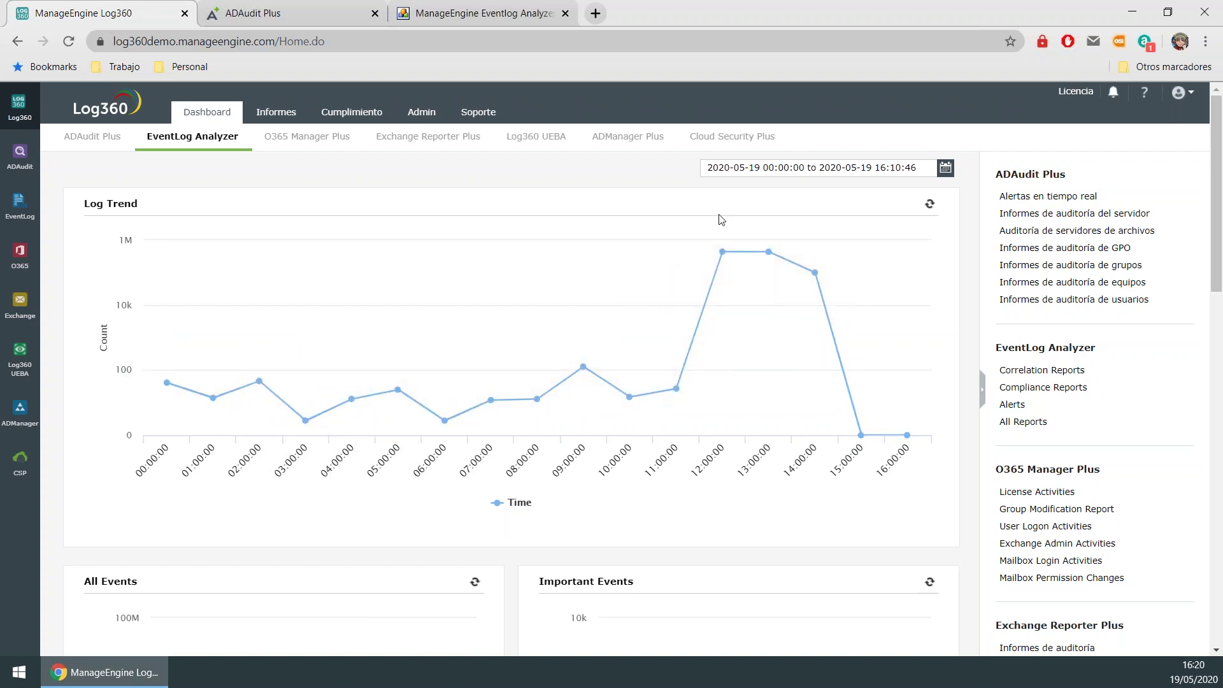
pyautogui.scroll(-1, 679, 277)
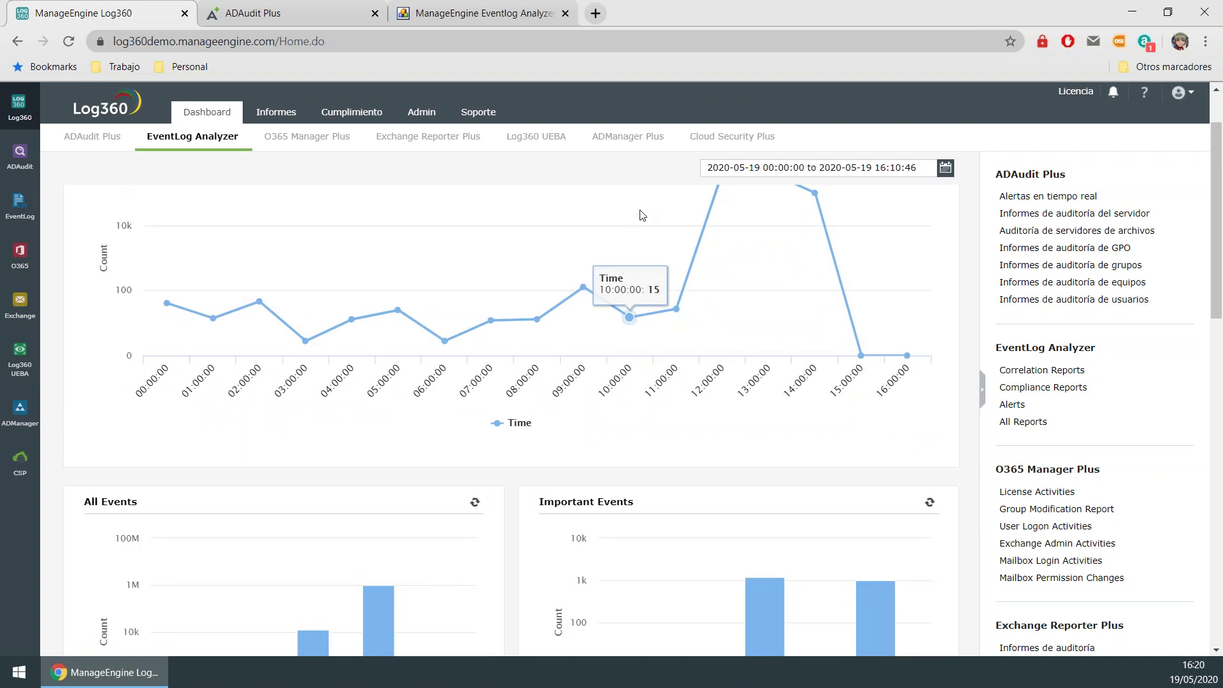
pyautogui.scroll(-4, 643, 242)
pyautogui.scroll(-3, 653, 260)
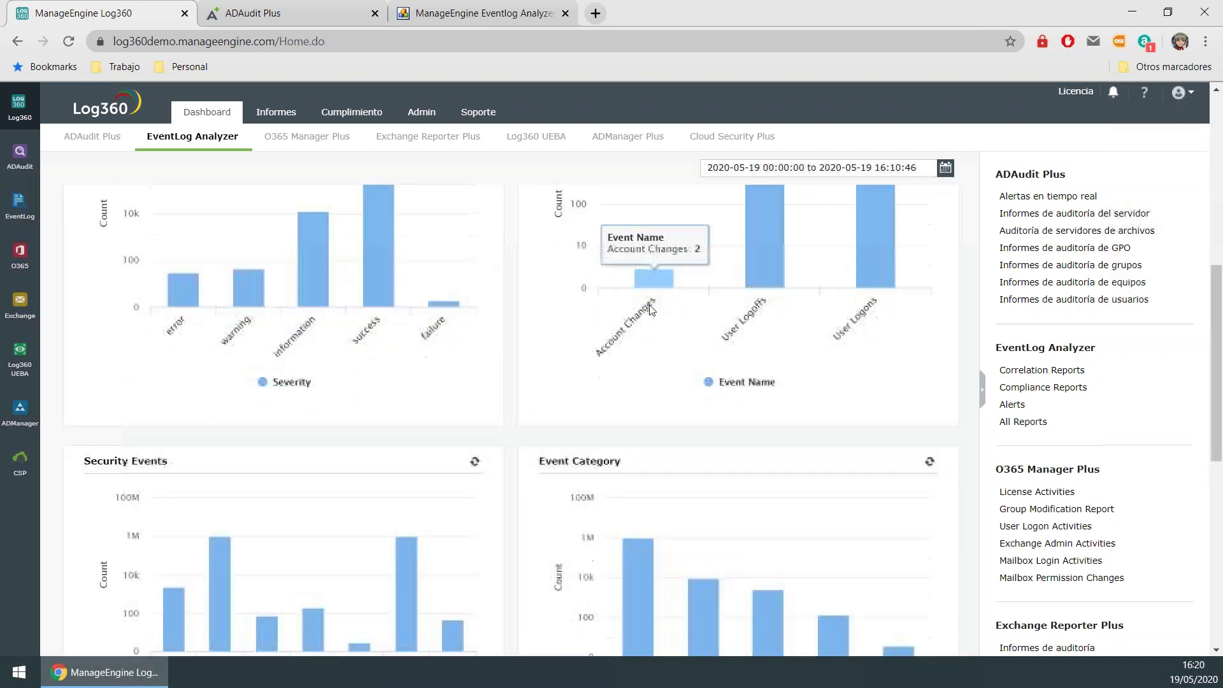
pyautogui.scroll(2, 649, 308)
pyautogui.scroll(2, 637, 357)
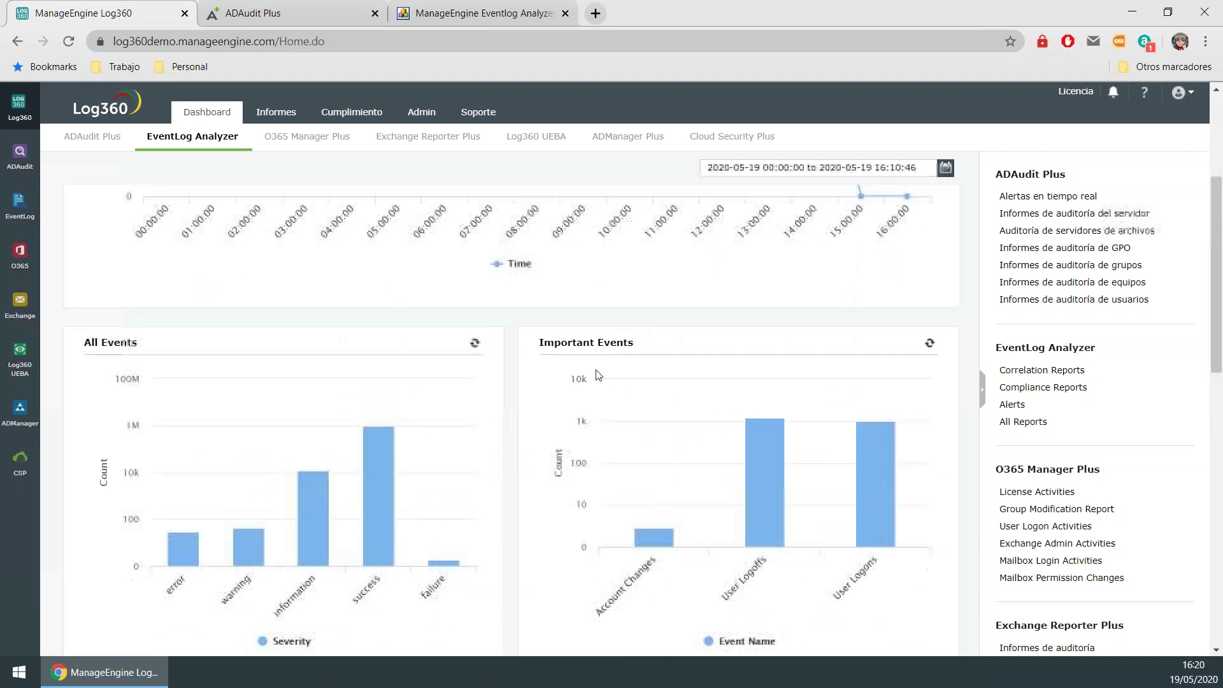
pyautogui.scroll(-5, 280, 373)
pyautogui.scroll(-7, 451, 391)
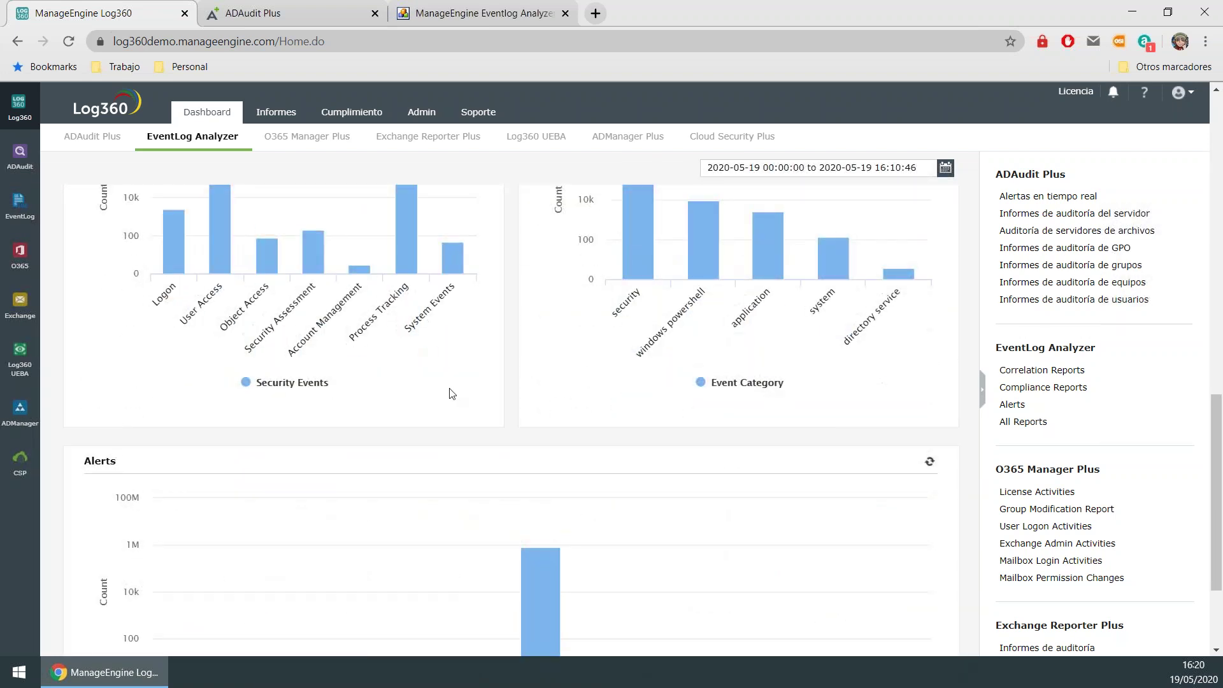
pyautogui.scroll(3, 425, 393)
pyautogui.scroll(8, 424, 393)
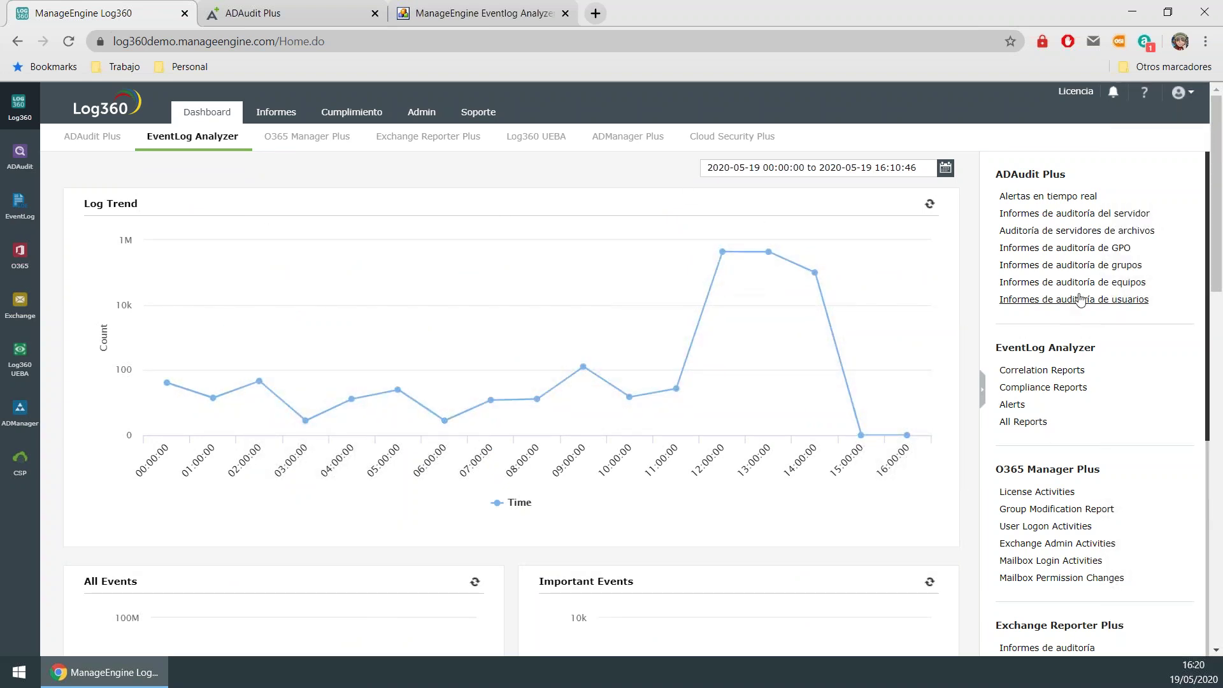
# - Look through the report shortcuts for each component beside the EventLog Analyzer dashboard and revisit its event charts
pyautogui.scroll(-5, 1078, 264)
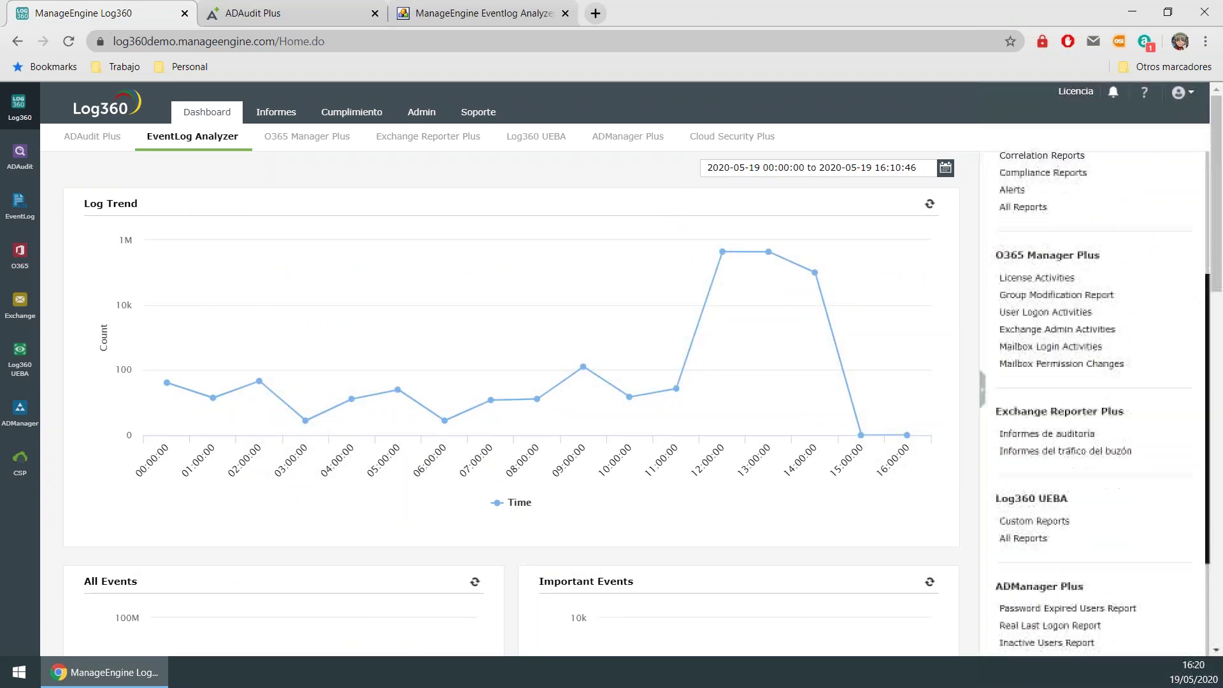
pyautogui.scroll(5, 1096, 271)
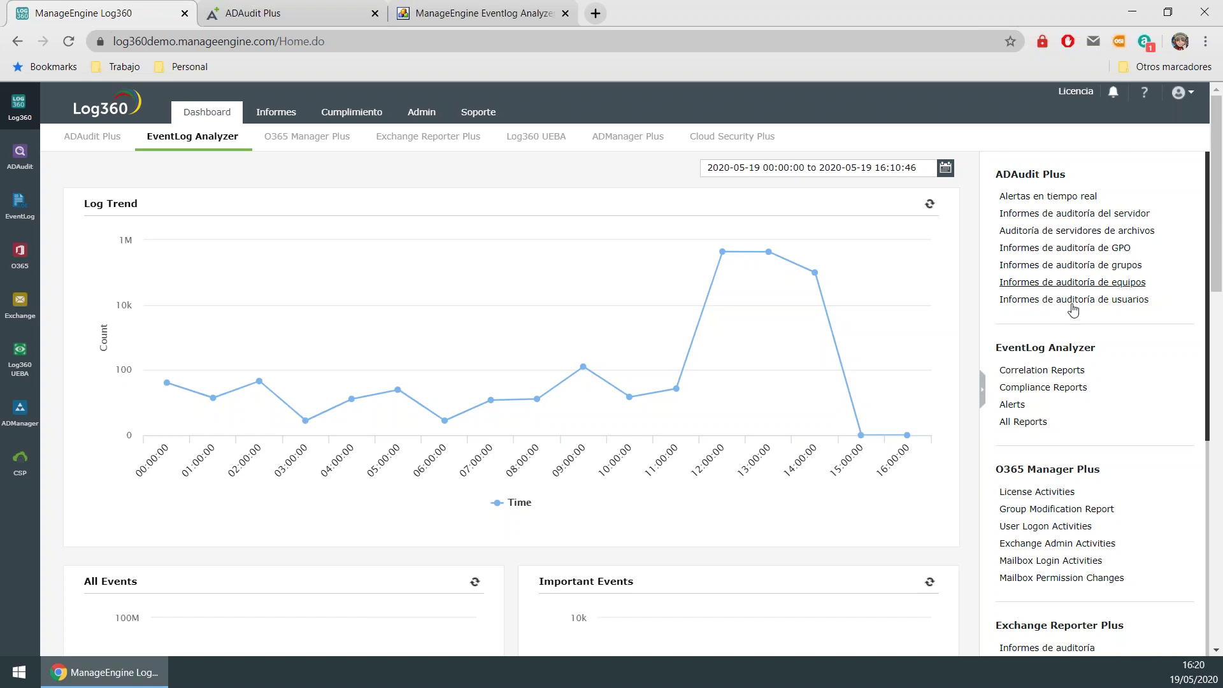
pyautogui.scroll(-3, 1070, 306)
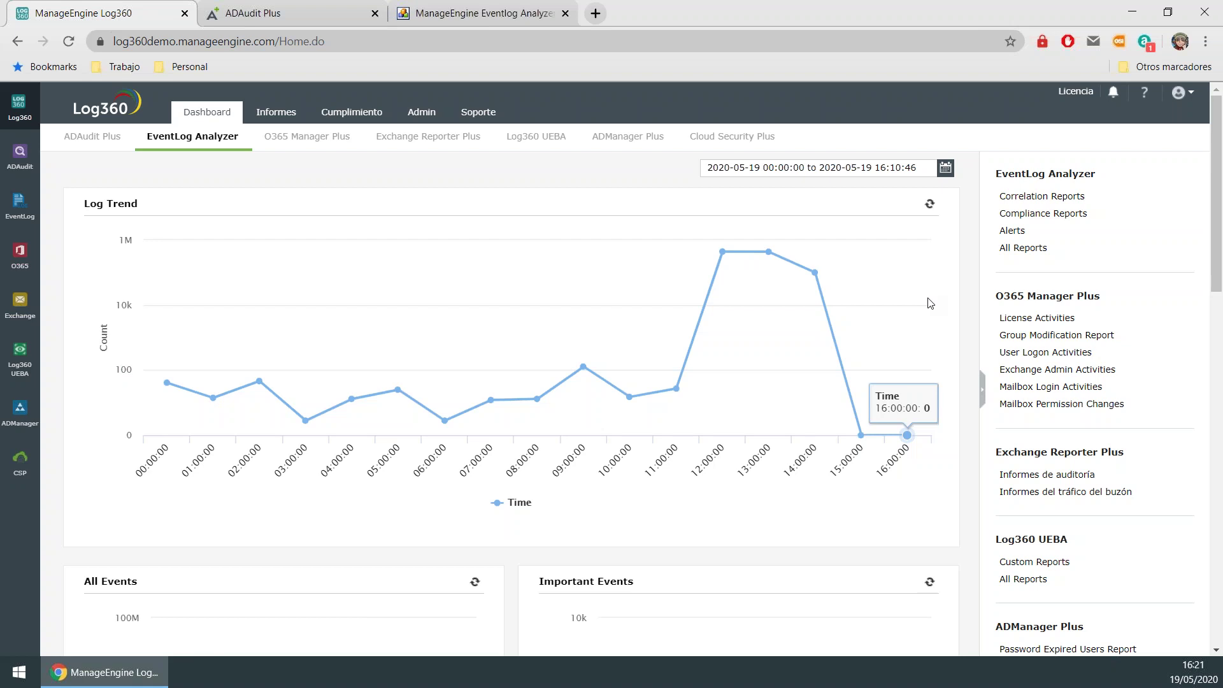
pyautogui.scroll(-5, 930, 304)
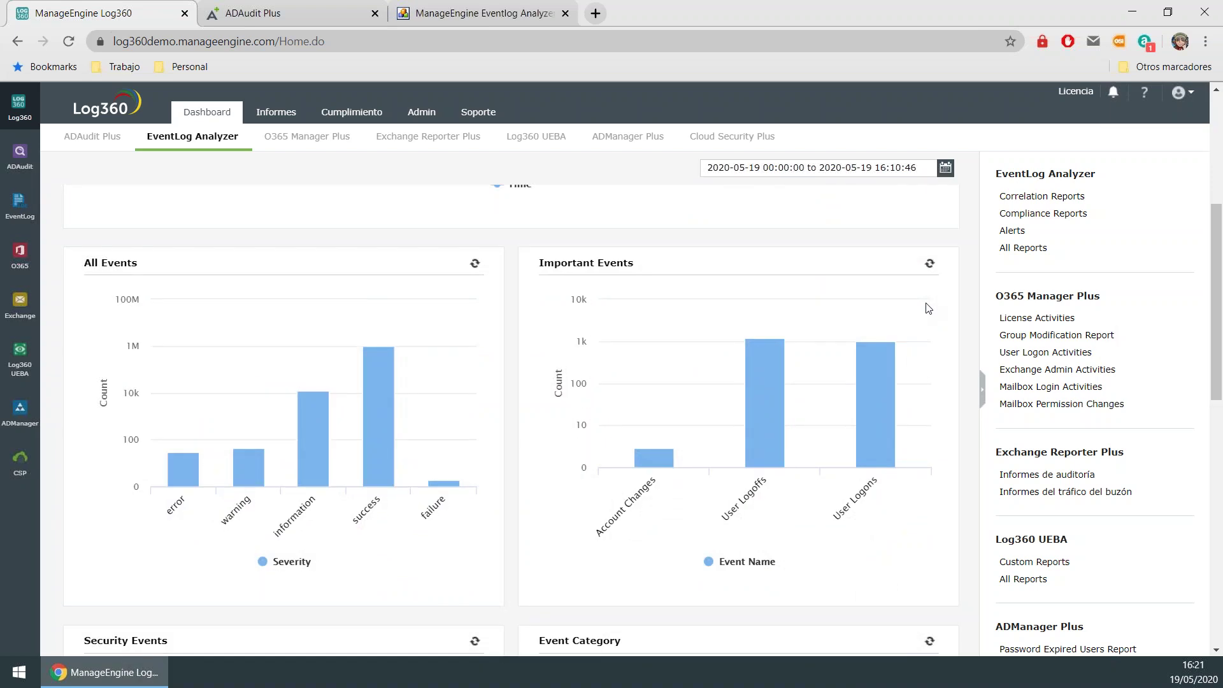
# - Examine the O365 Manager Plus dashboard charts, from Top Senders/Recipients and License by Service through Mailbox Traffic Summary to Groups and Group Sizes
pyautogui.scroll(5, 928, 308)
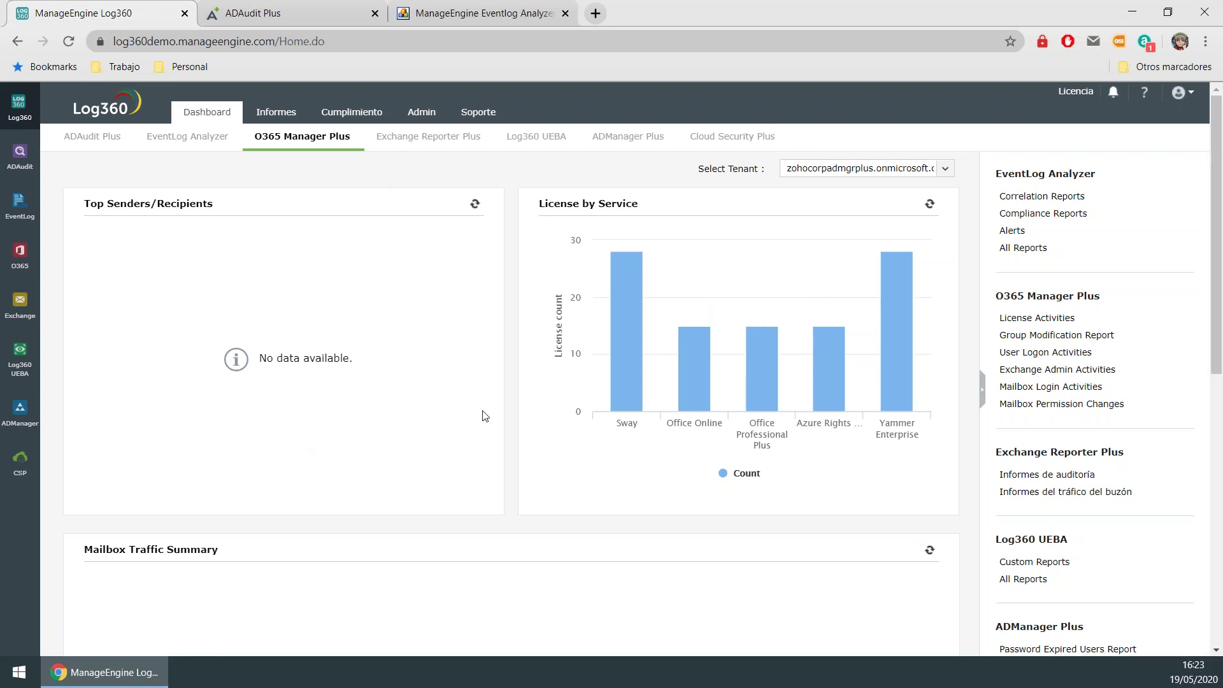
pyautogui.moveTo(783, 344)
pyautogui.scroll(-9, 865, 490)
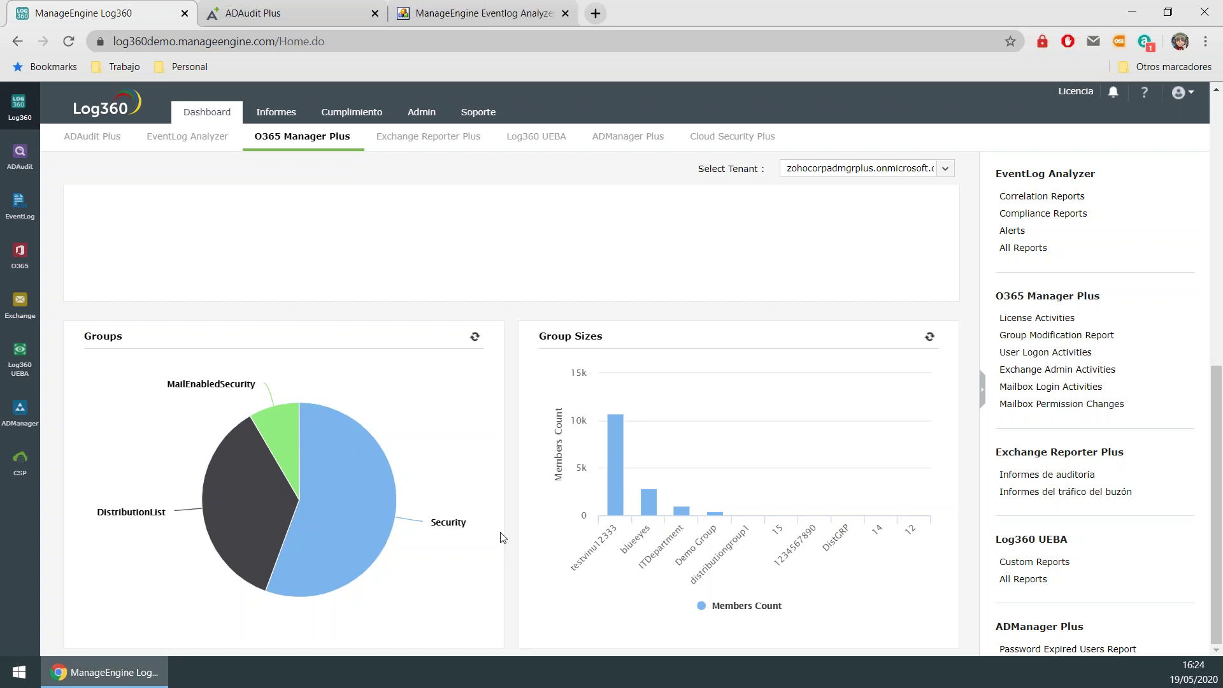
pyautogui.scroll(4, 572, 398)
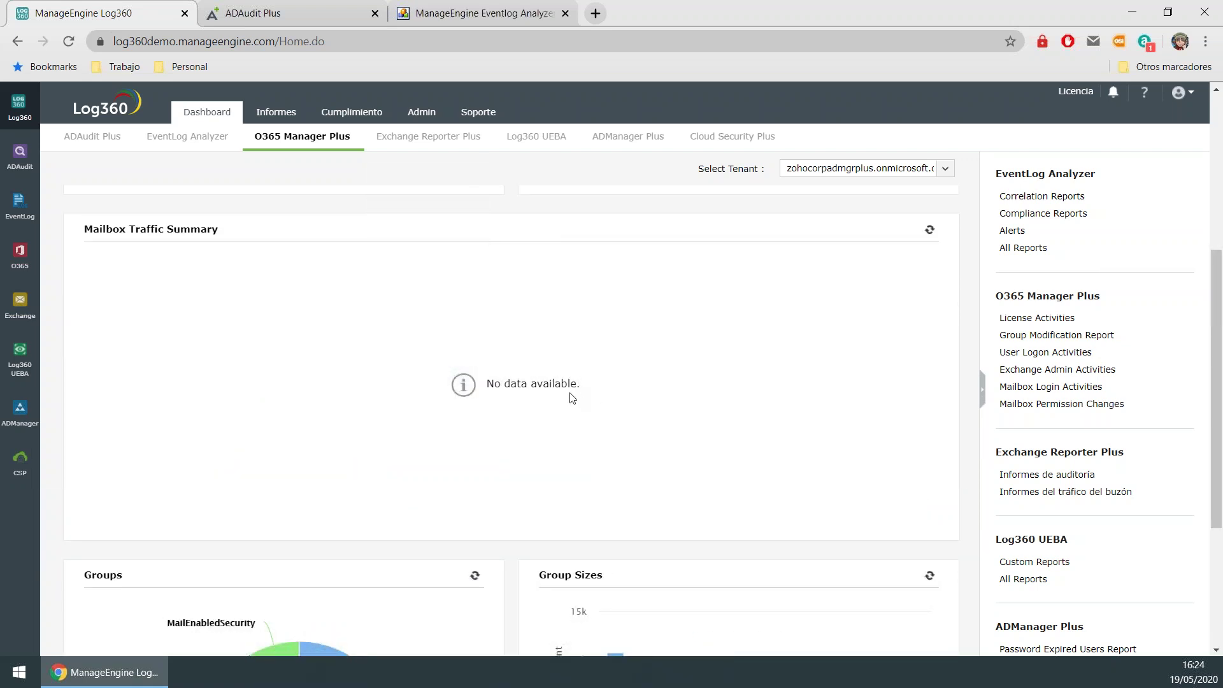
pyautogui.scroll(5, 572, 398)
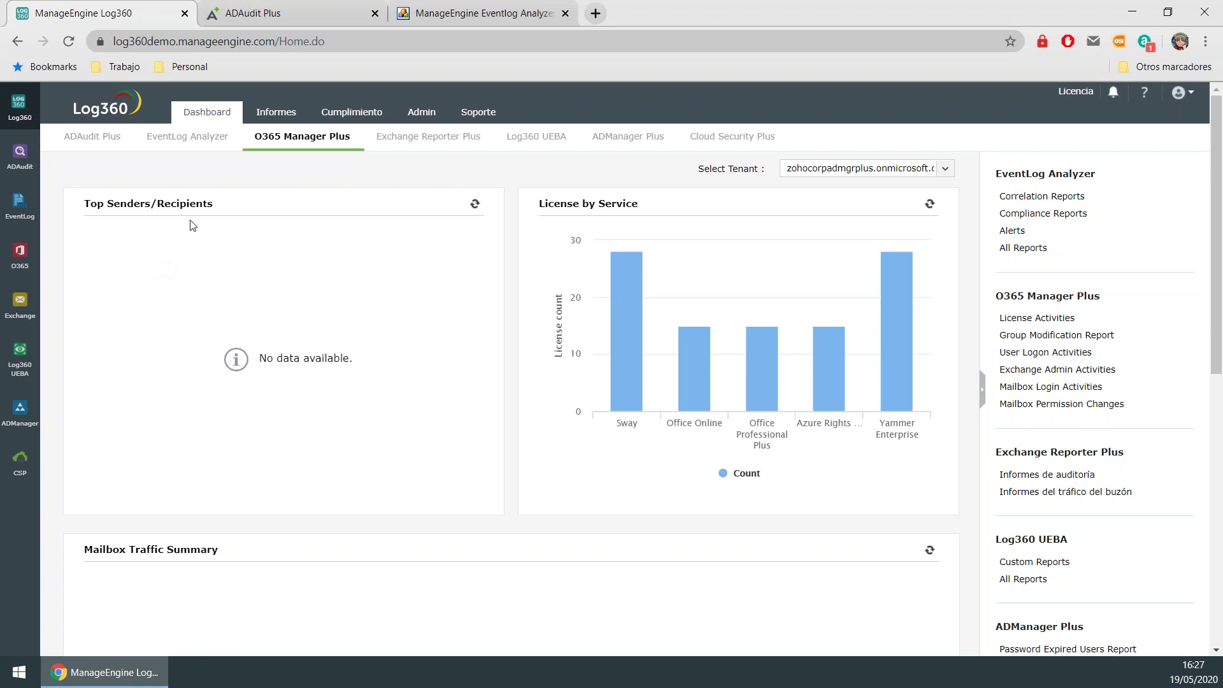
# - View the PCI-DSS compliance reports in Log360 and open the management page for the report catalogue
pyautogui.click(404, 121)
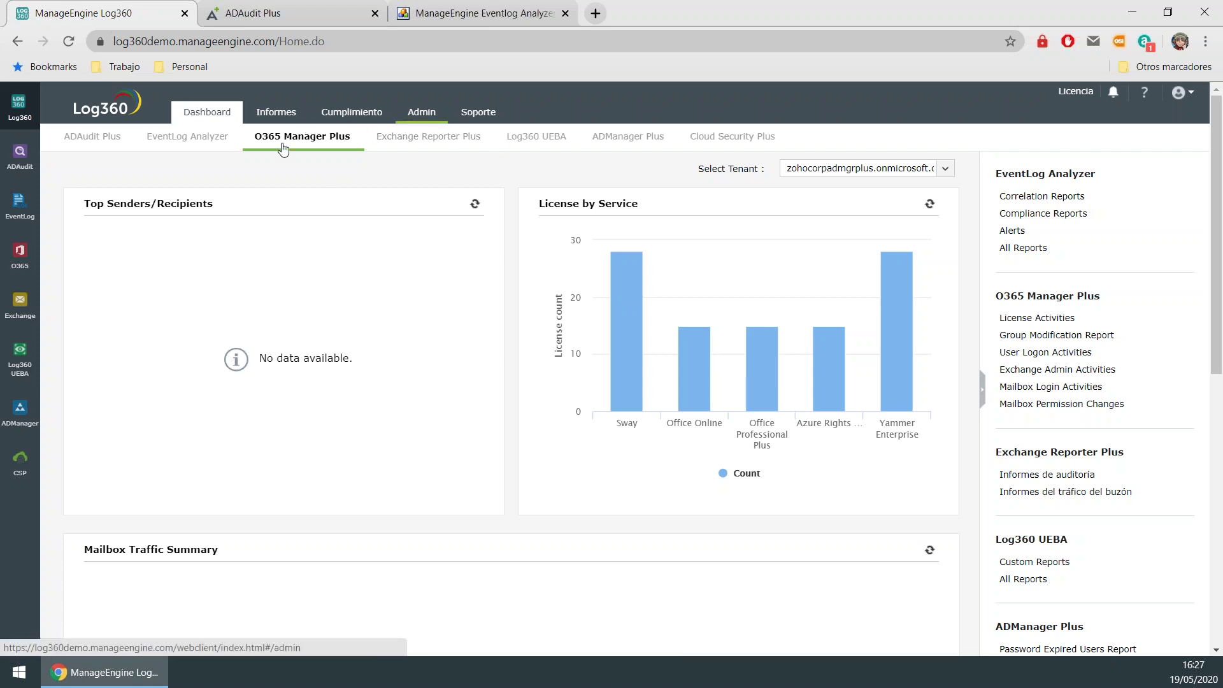
pyautogui.click(361, 118)
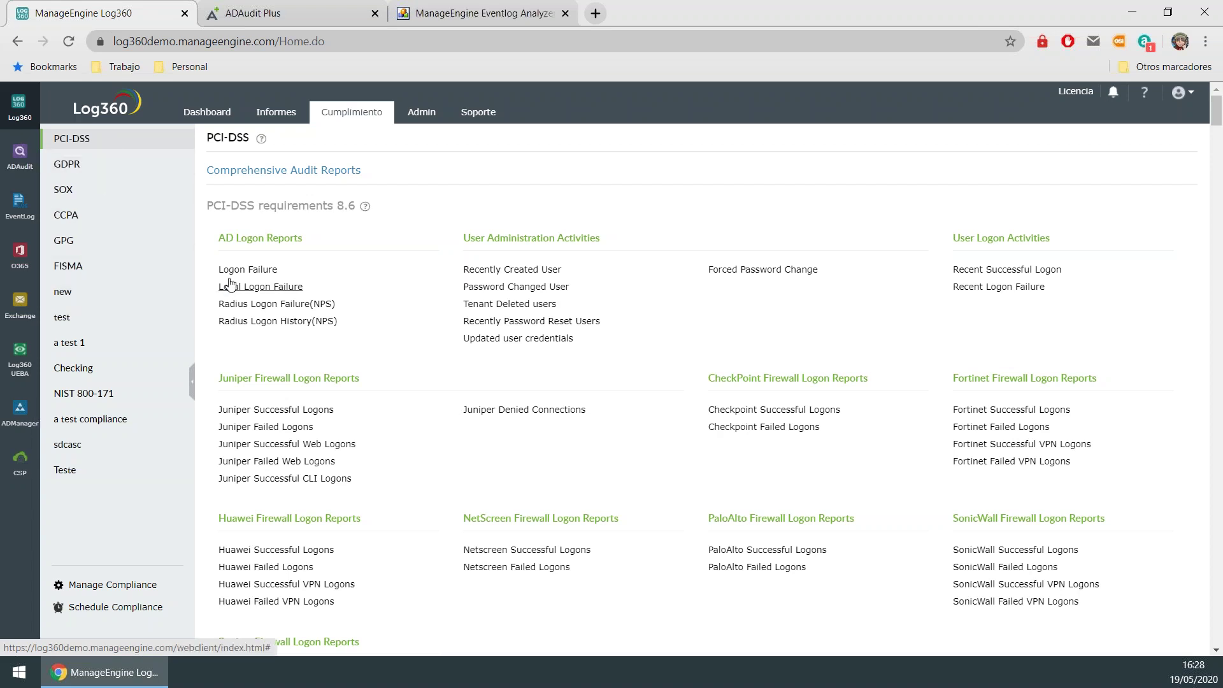
pyautogui.click(264, 116)
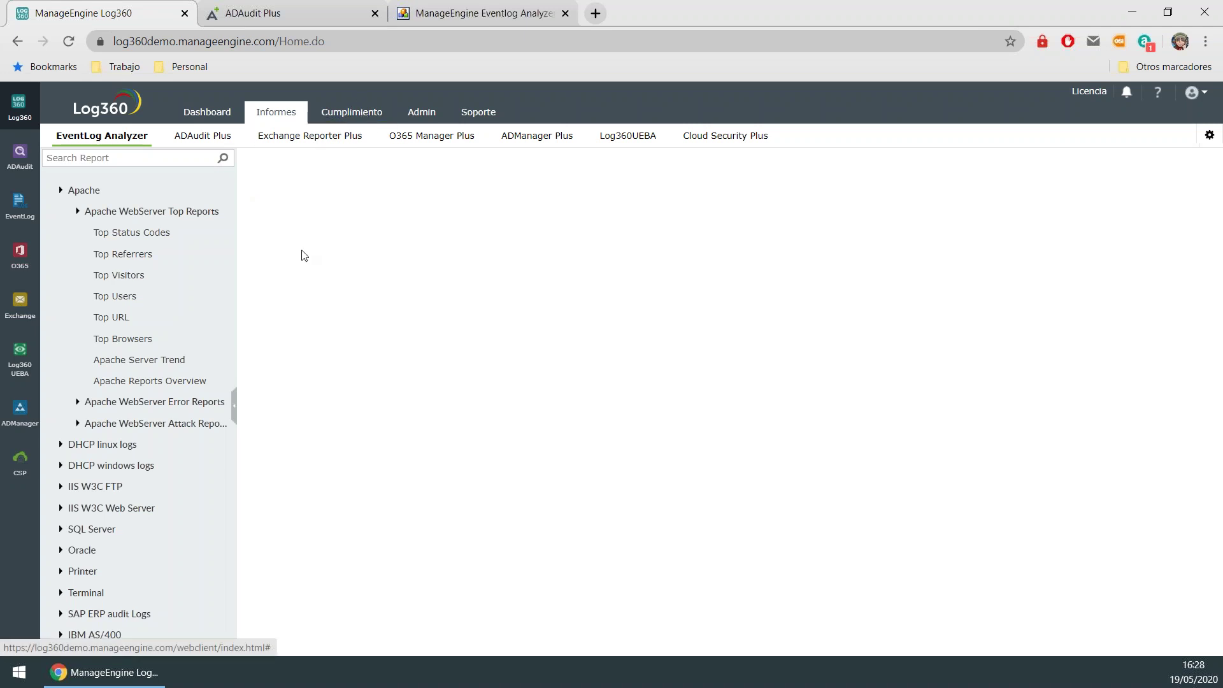
pyautogui.click(1209, 135)
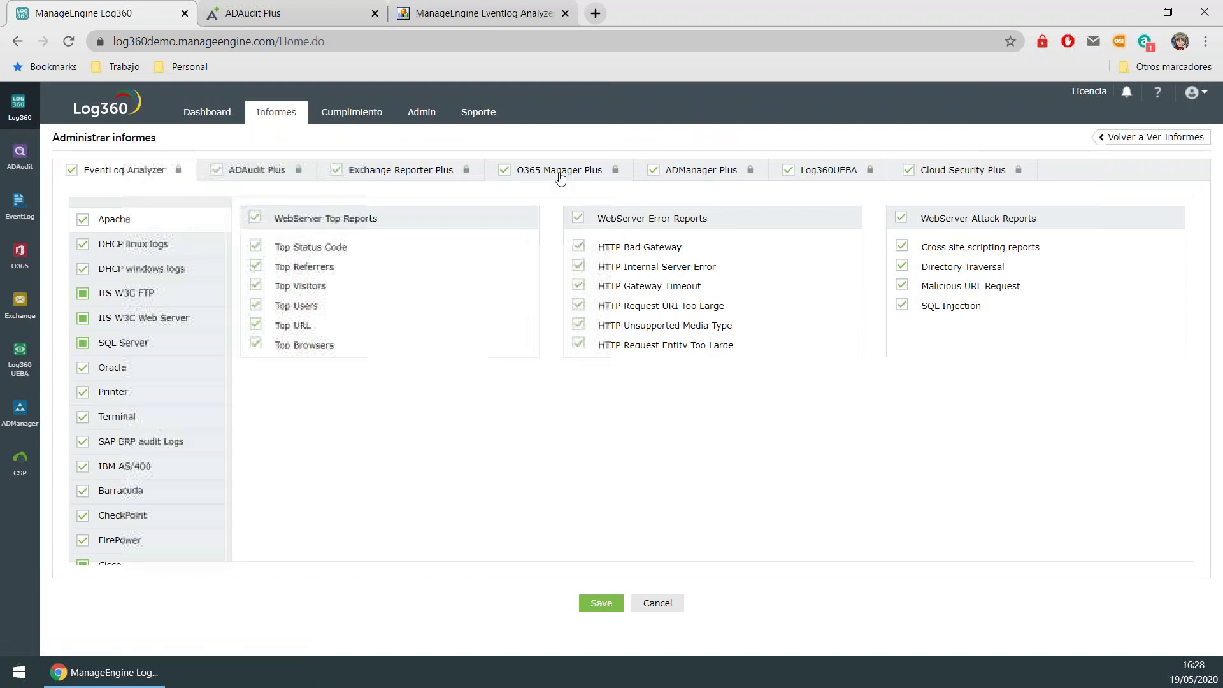
# - View the Cloud Security Plus report selection, try excluding all O365 Manager Plus reports, and return to the compliance reports without saving
pyautogui.click(909, 173)
pyautogui.click(909, 171)
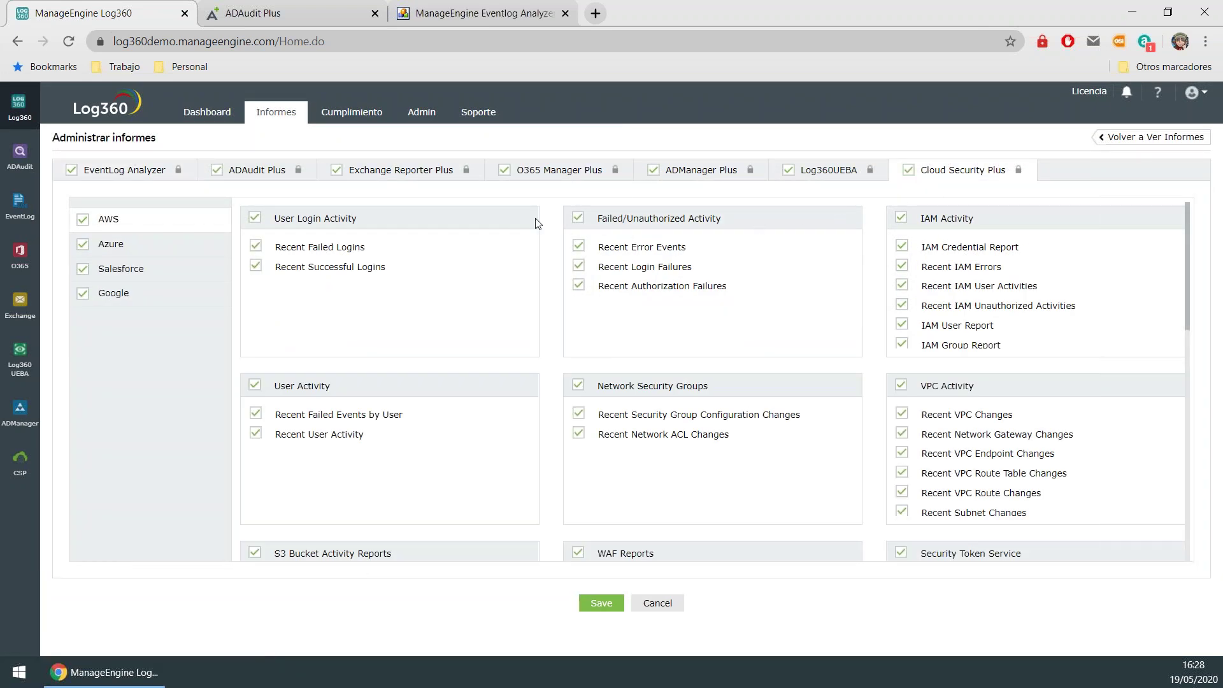
pyautogui.click(504, 170)
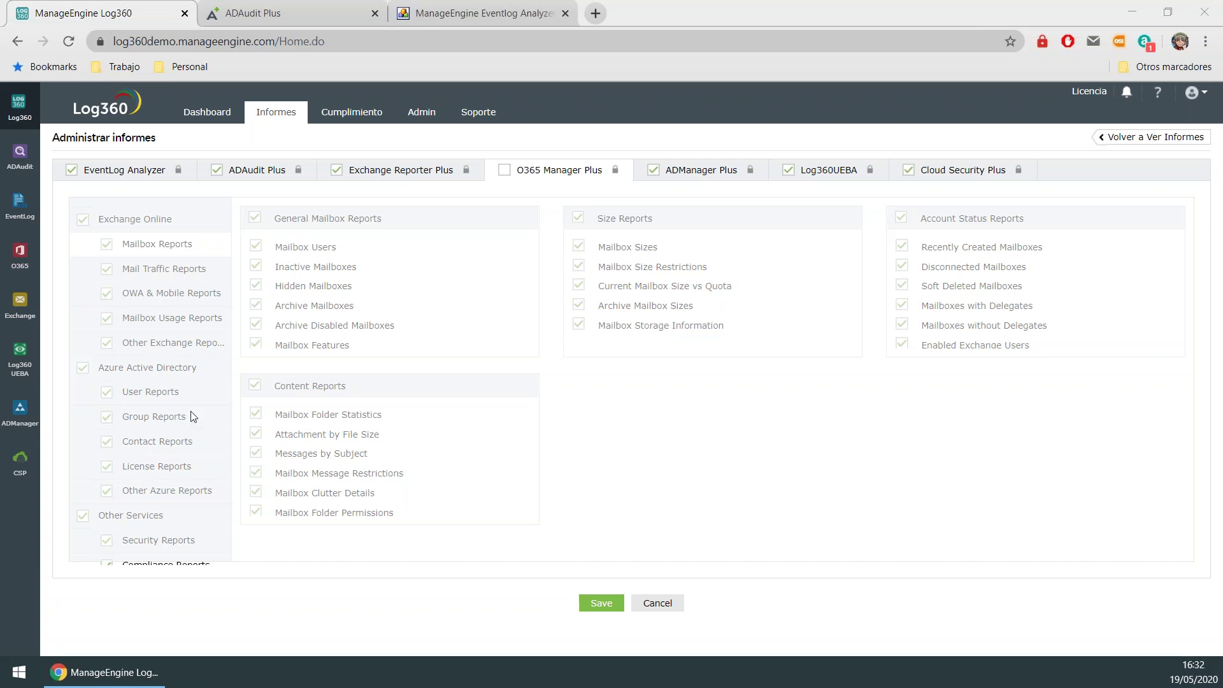
pyautogui.click(372, 123)
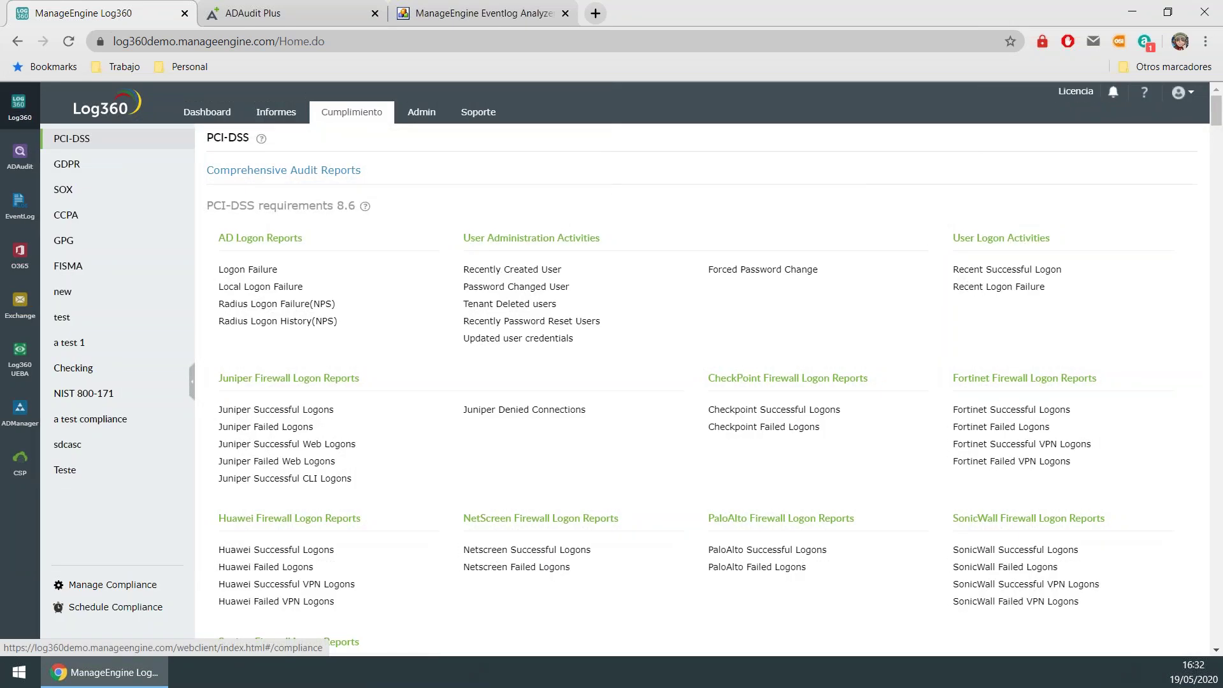
# - Switch to EventLog Analyzer and open its active alerts, dismissing the connection error, reloading the page and logging in to the demo
pyautogui.click(432, 13)
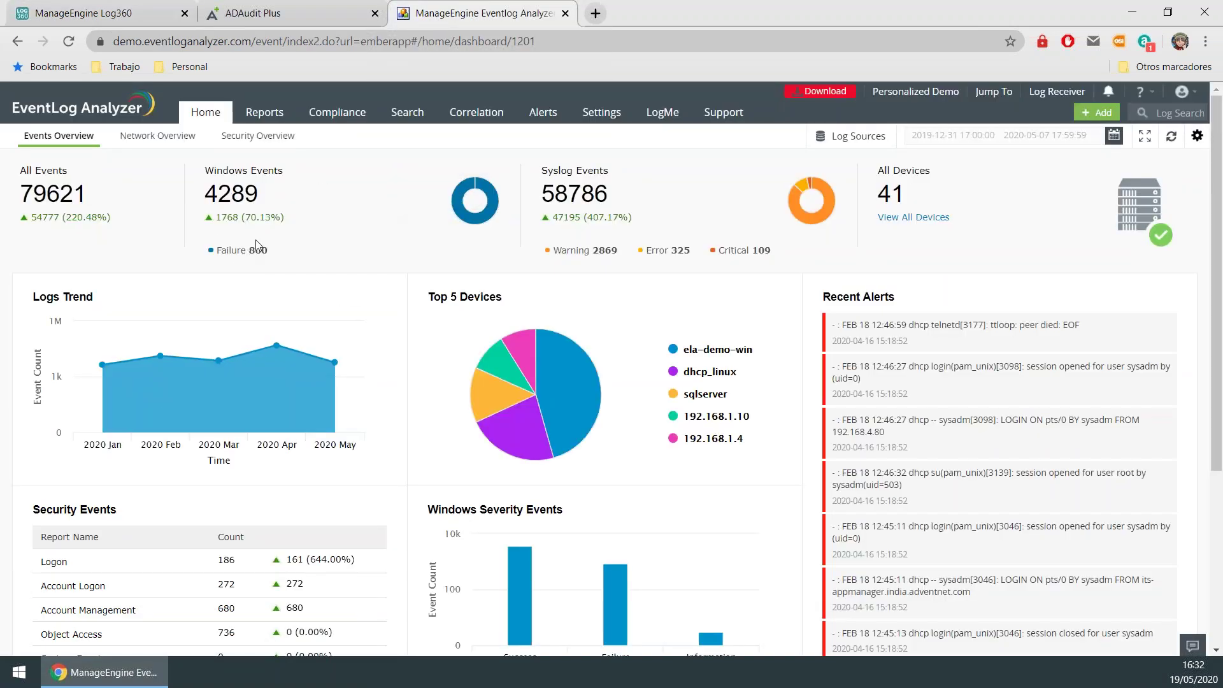
pyautogui.click(548, 115)
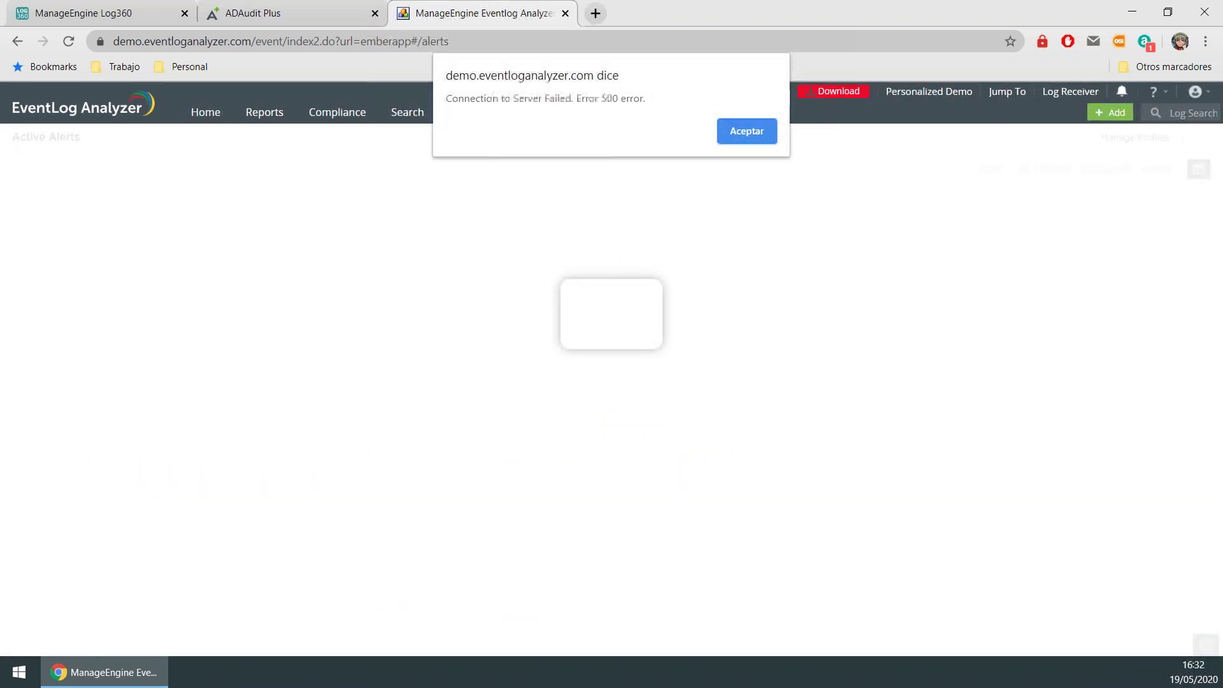
pyautogui.click(741, 138)
pyautogui.click(202, 44)
pyautogui.press('Return')
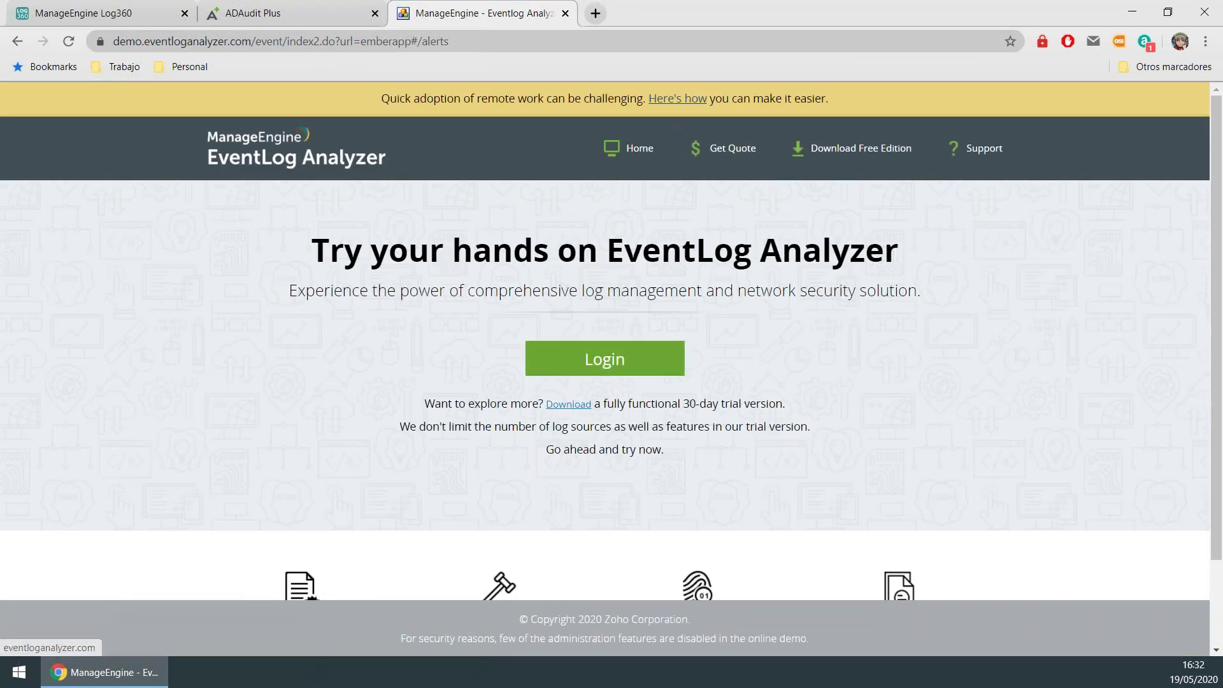
pyautogui.click(610, 361)
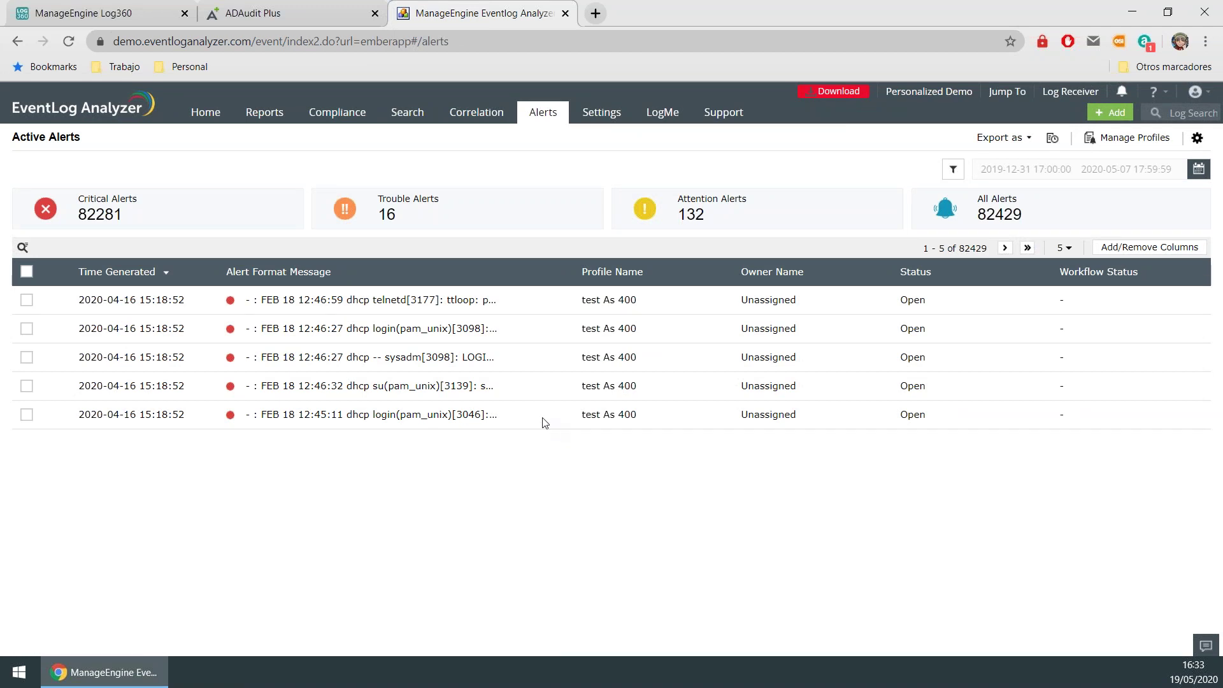
# - Open the TestAlert profile's notification configuration from the profile-based alerts list in EventLog Analyzer
pyautogui.click(96, 14)
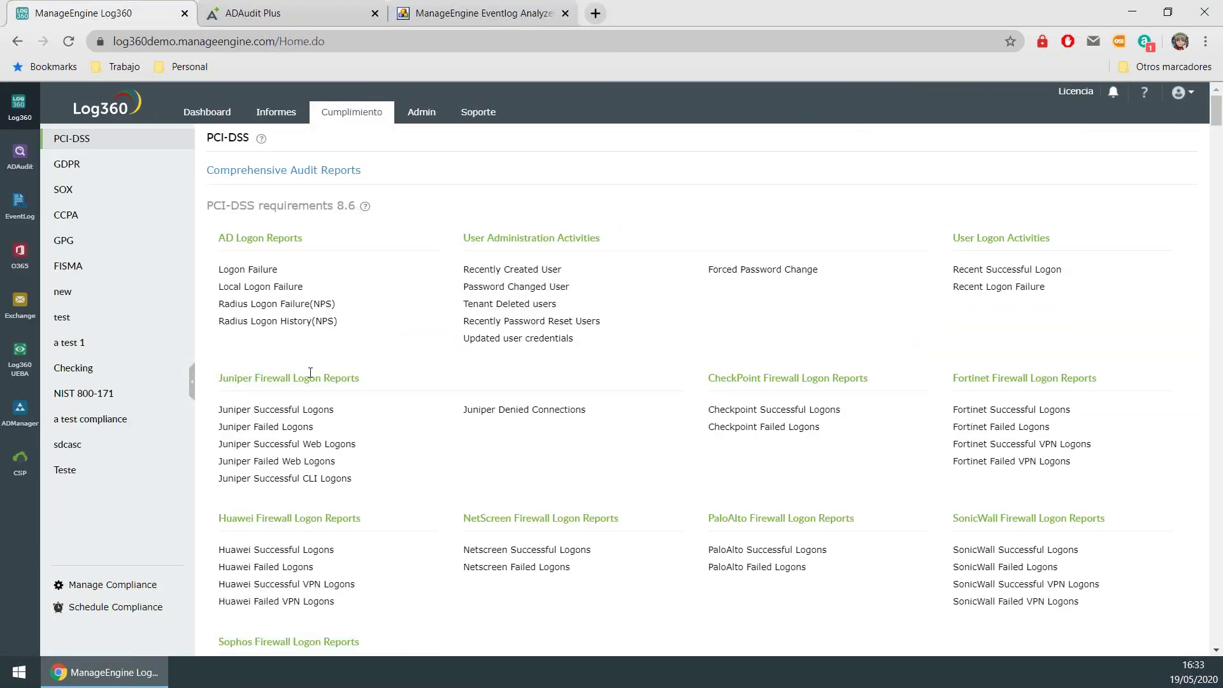
pyautogui.click(446, 14)
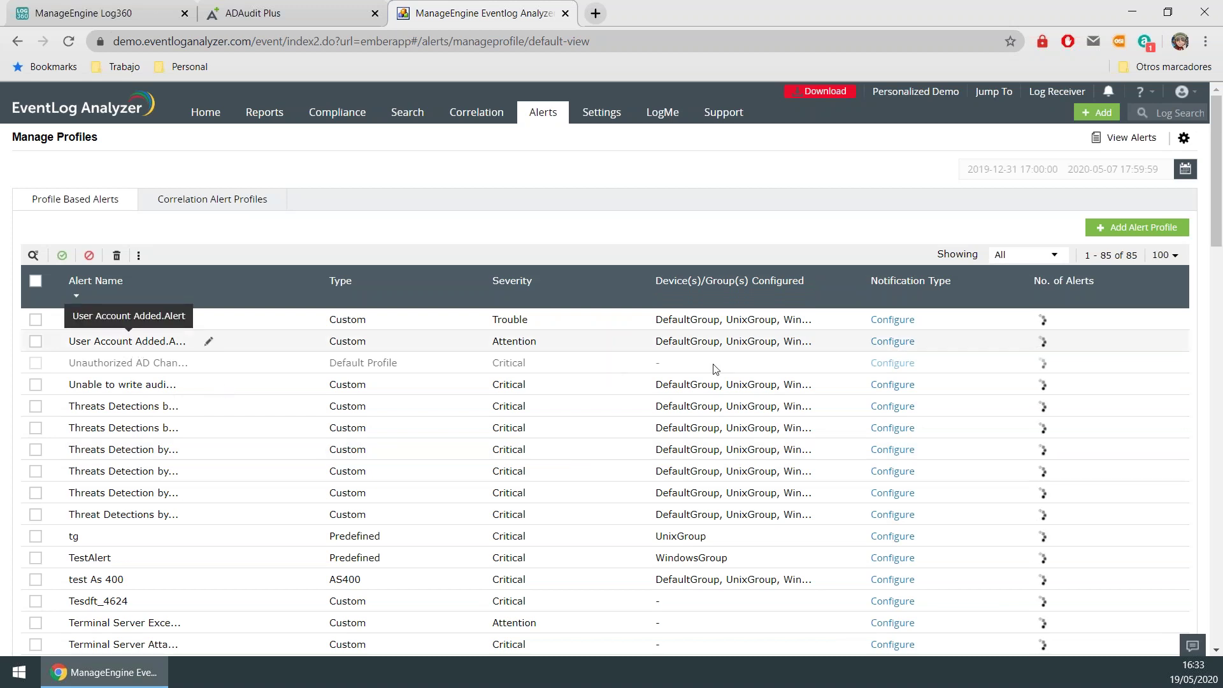
pyautogui.scroll(-4, 1016, 330)
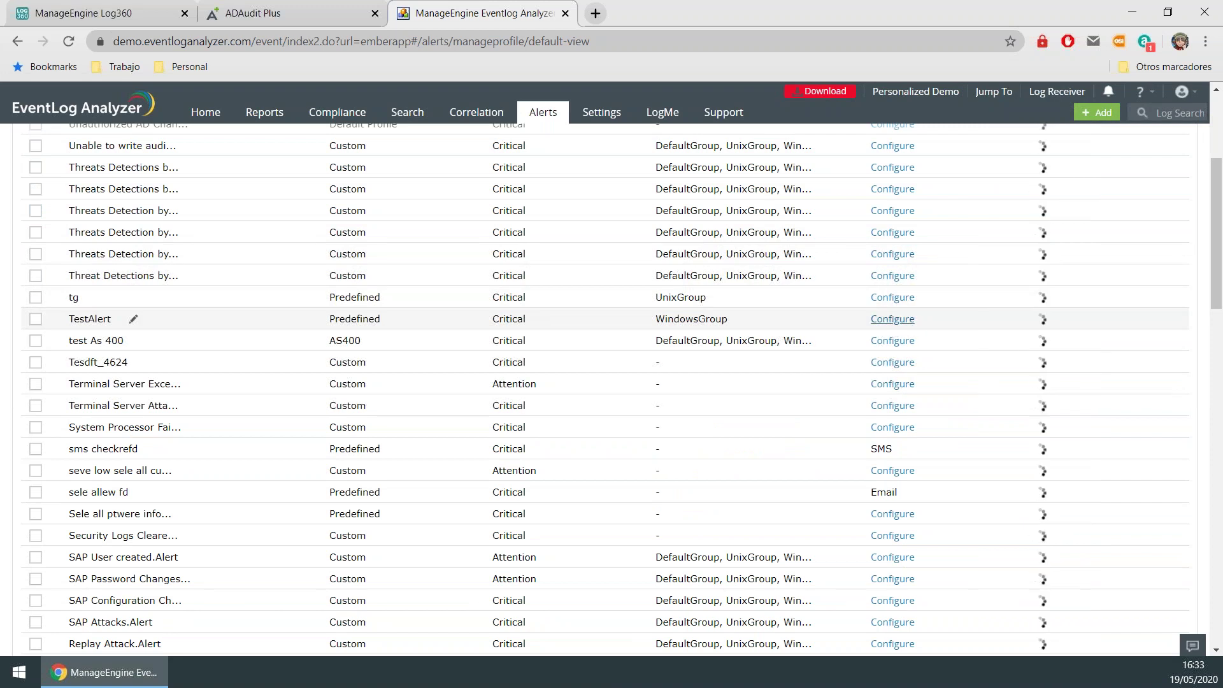
pyautogui.click(892, 319)
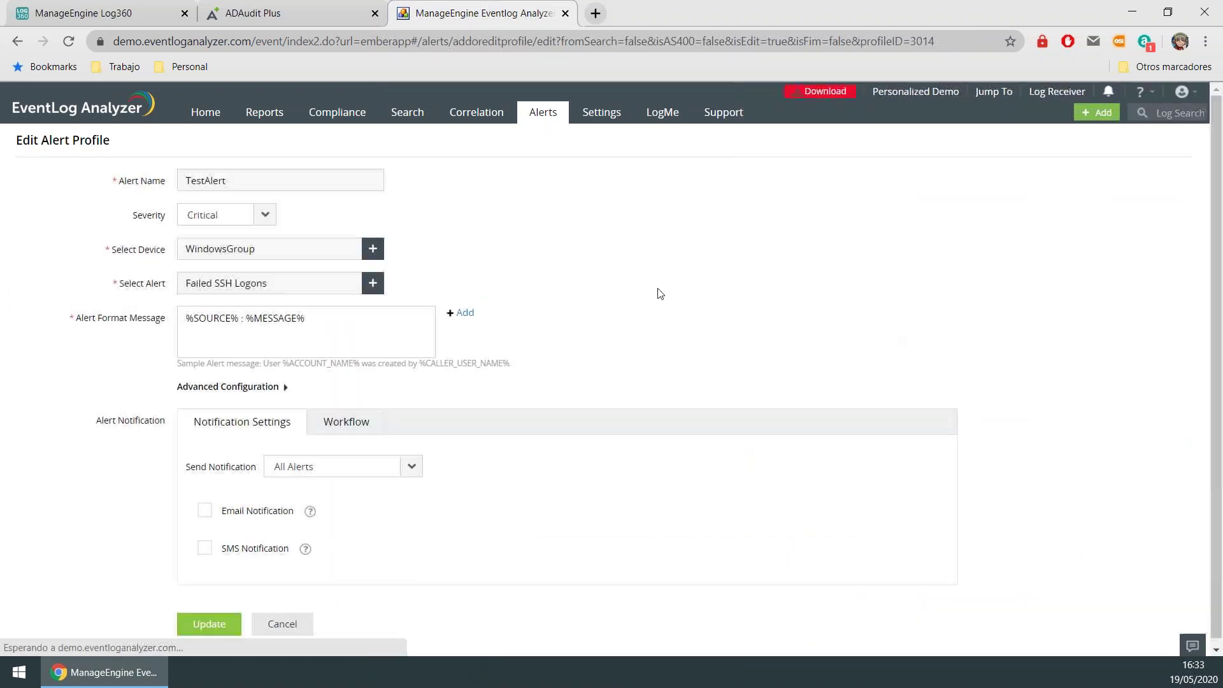
# - Browse the variables available for TestAlert's alert format message and close the message editor without adding any
pyautogui.moveTo(307, 320); pyautogui.dragTo(162, 332)
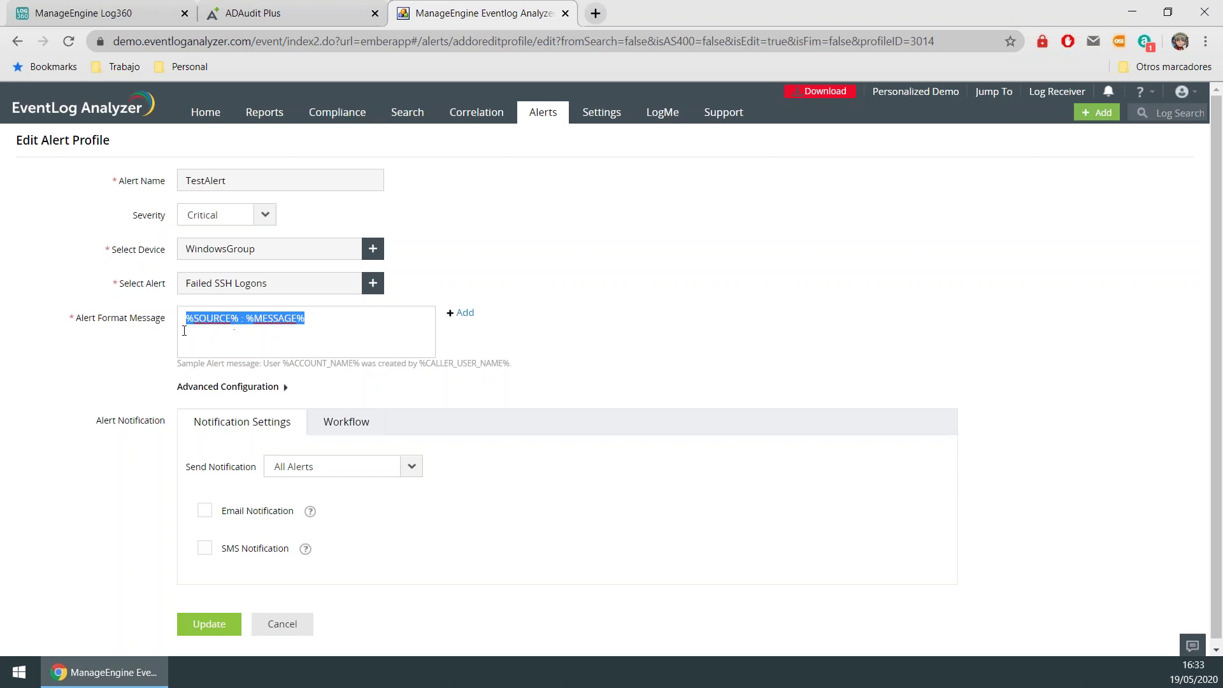
pyautogui.click(455, 317)
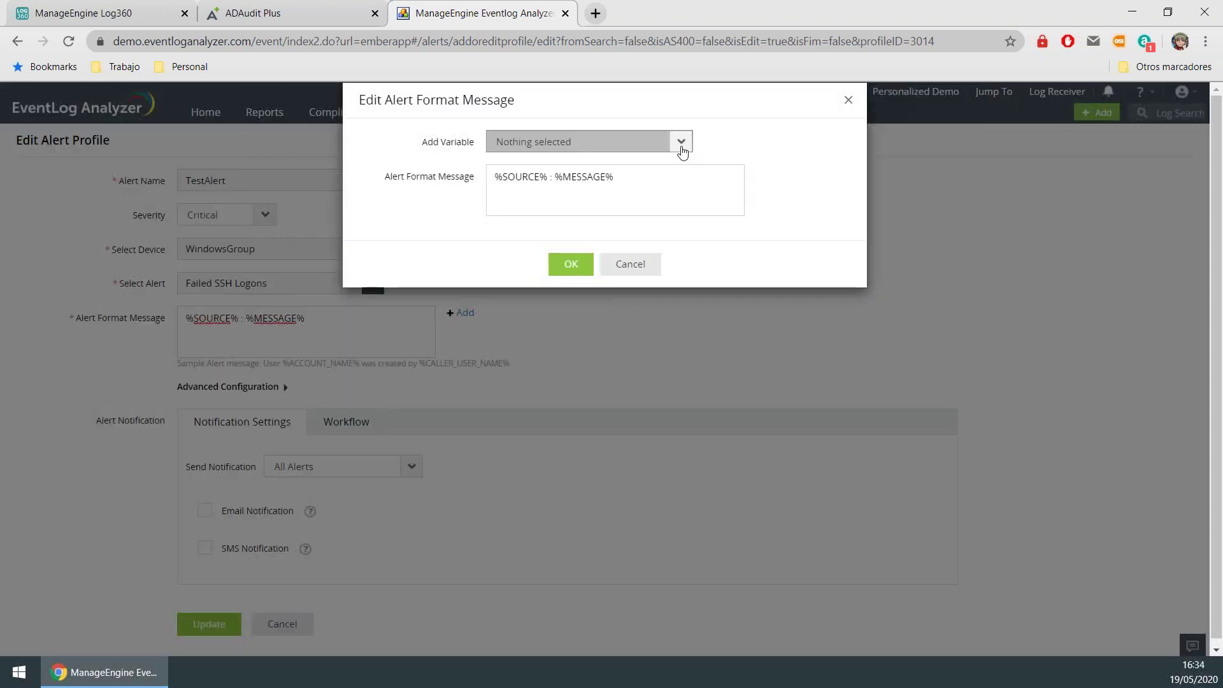
pyautogui.click(681, 143)
pyautogui.scroll(-5, 644, 217)
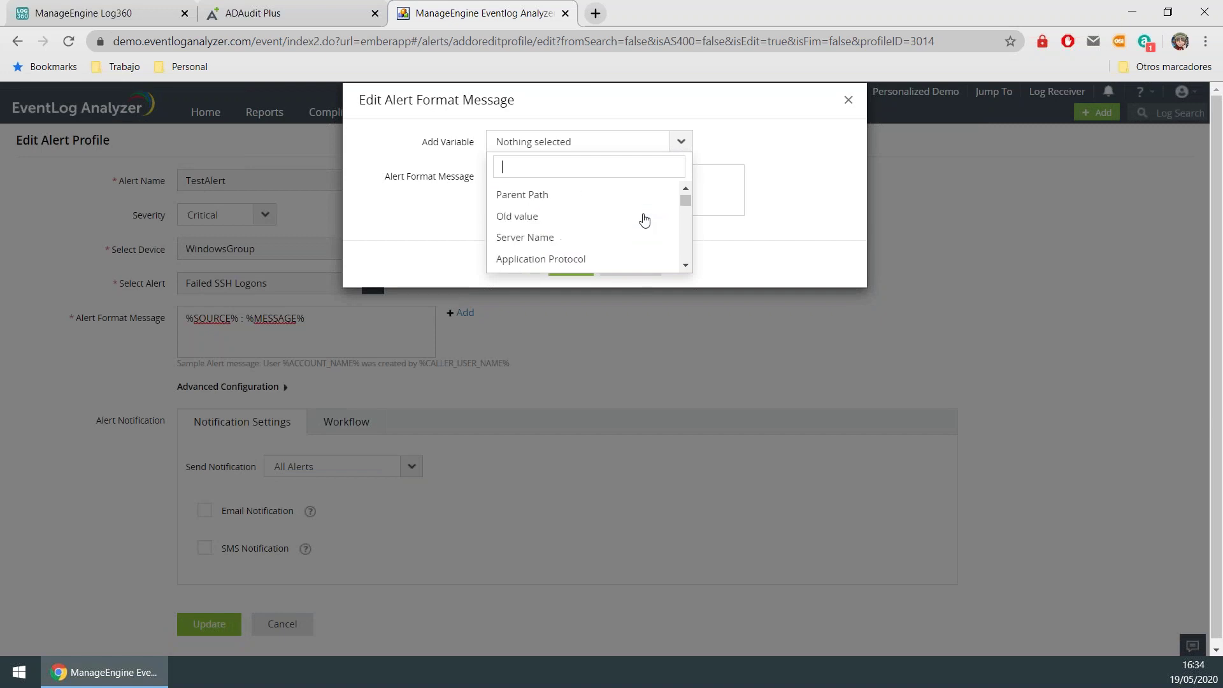
pyautogui.scroll(-8, 643, 222)
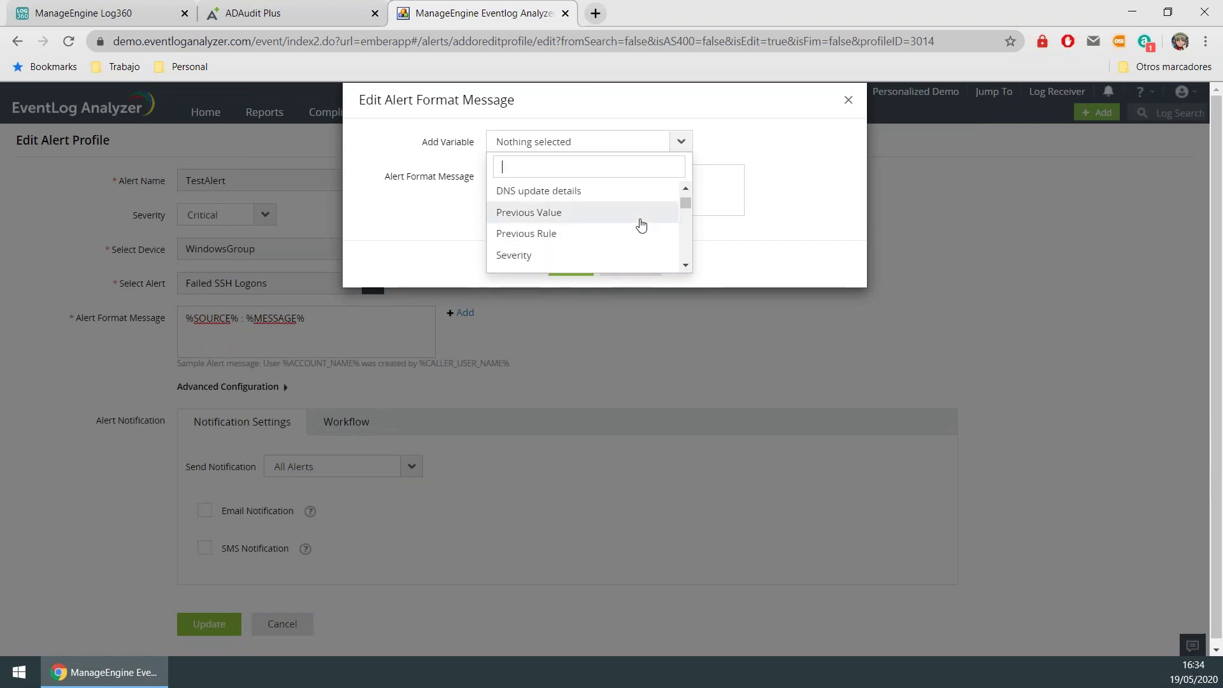
pyautogui.click(776, 141)
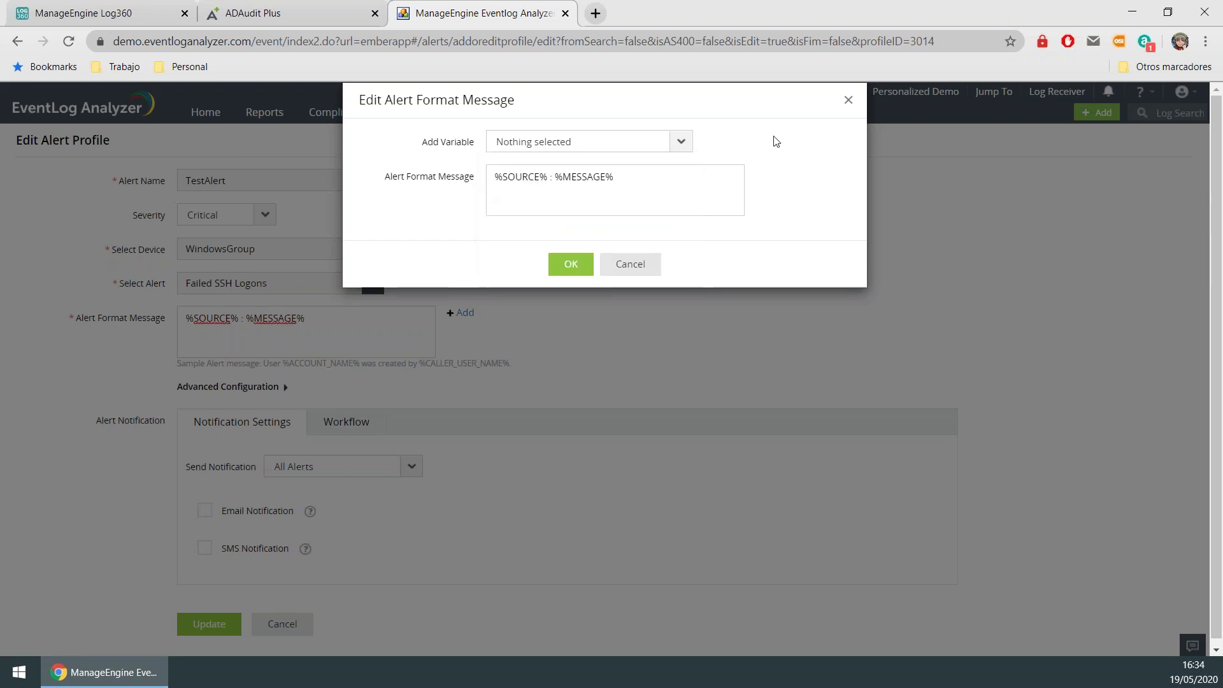
pyautogui.click(849, 103)
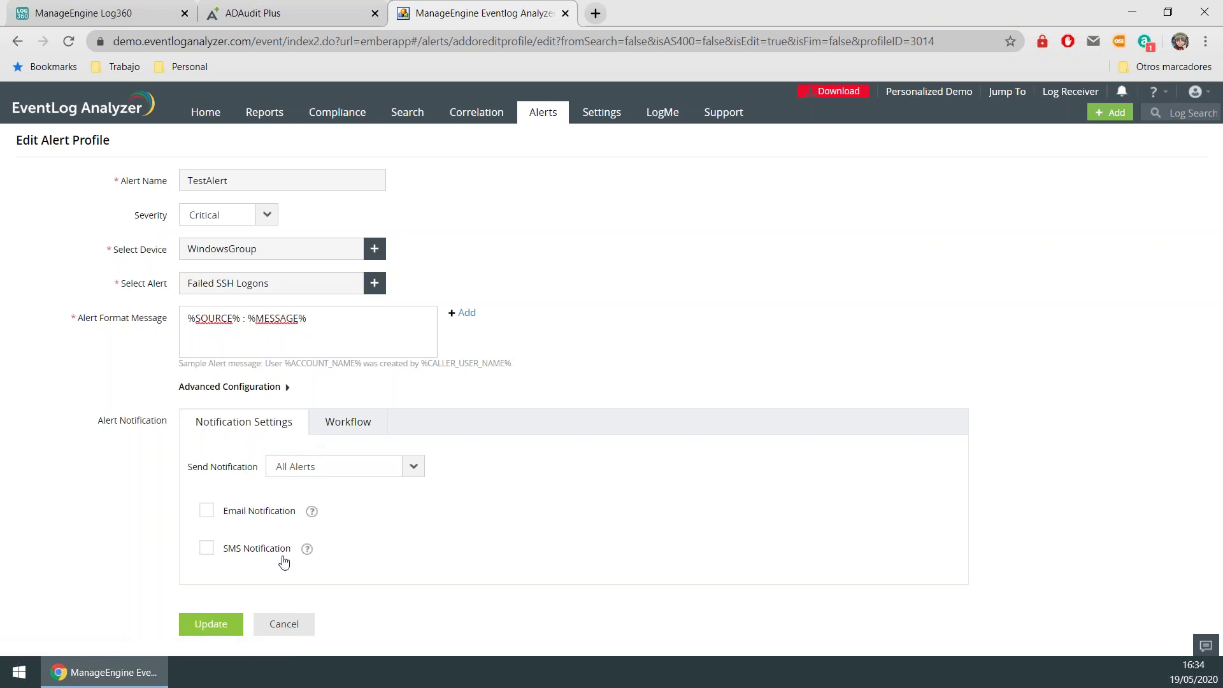
# - Show TestAlert's email notification fields, disable email notification again, and enable SMS notification
pyautogui.click(290, 512)
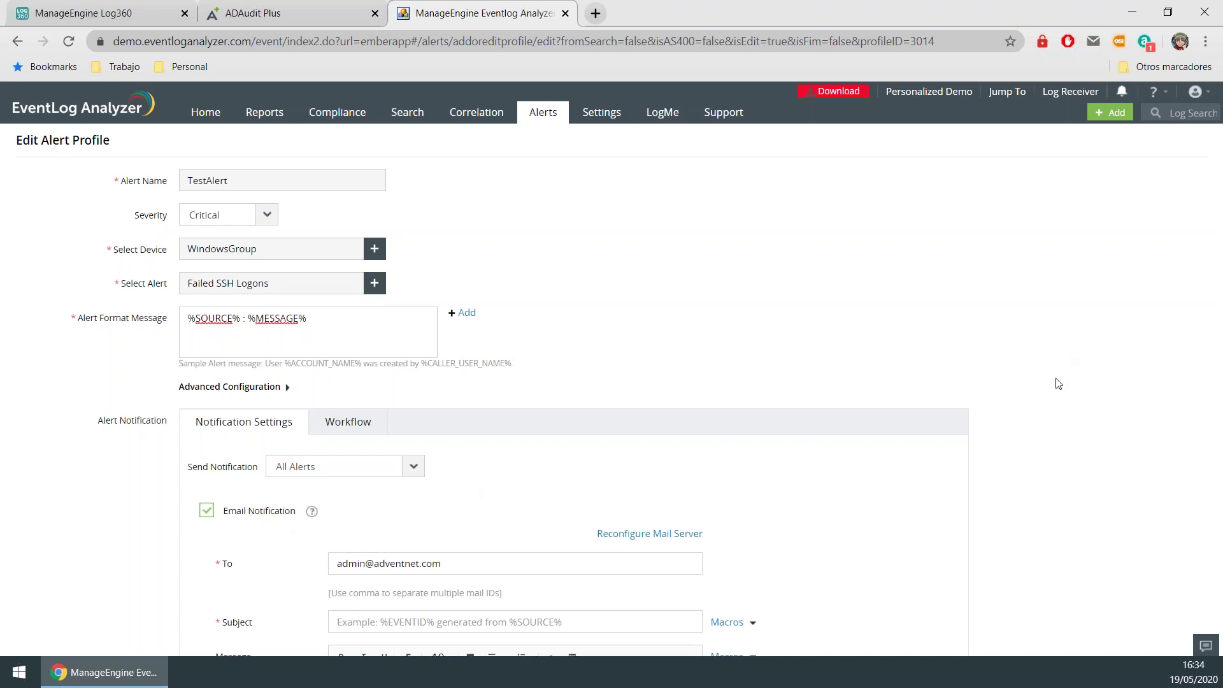
pyautogui.click(225, 518)
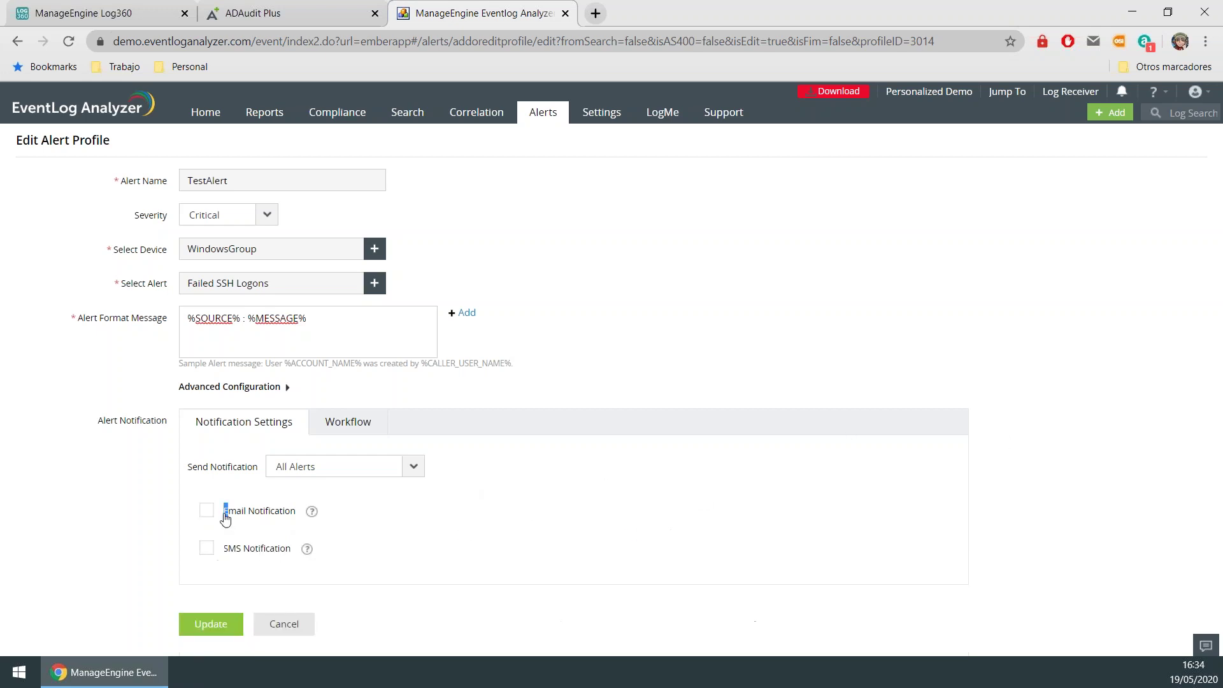
pyautogui.click(237, 548)
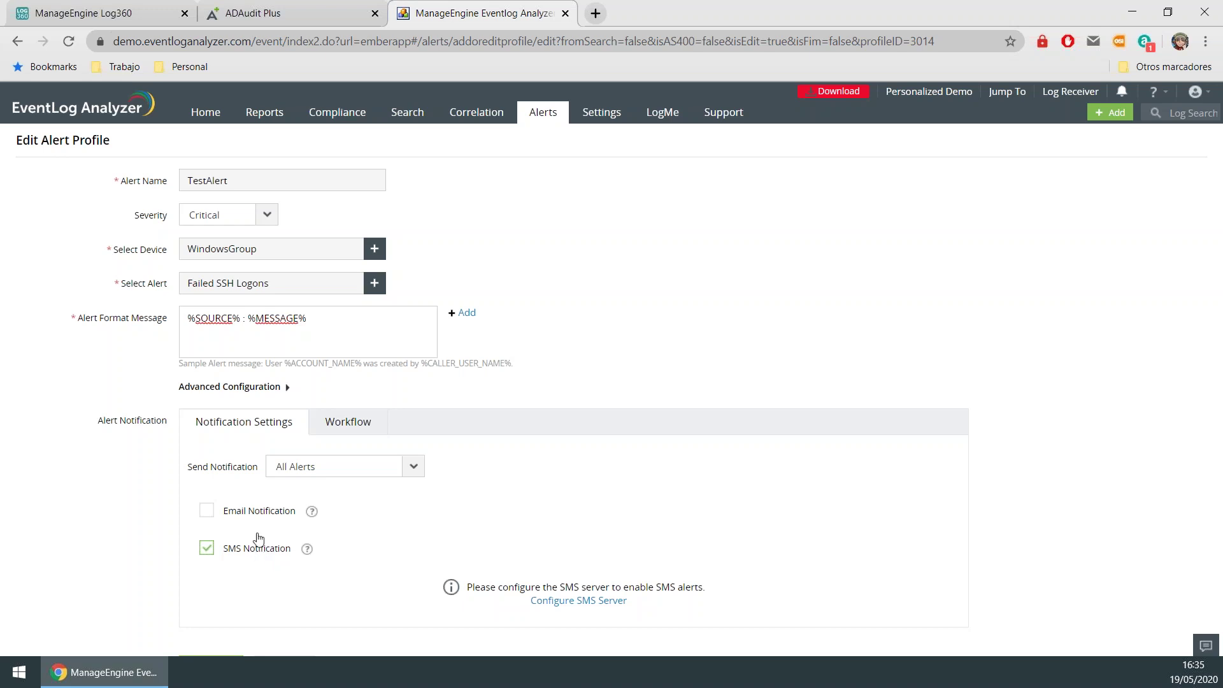
# - Switch to Log360 to view the EventLog Analyzer report catalogue and return to the TestAlert profile in EventLog Analyzer
pyautogui.click(117, 14)
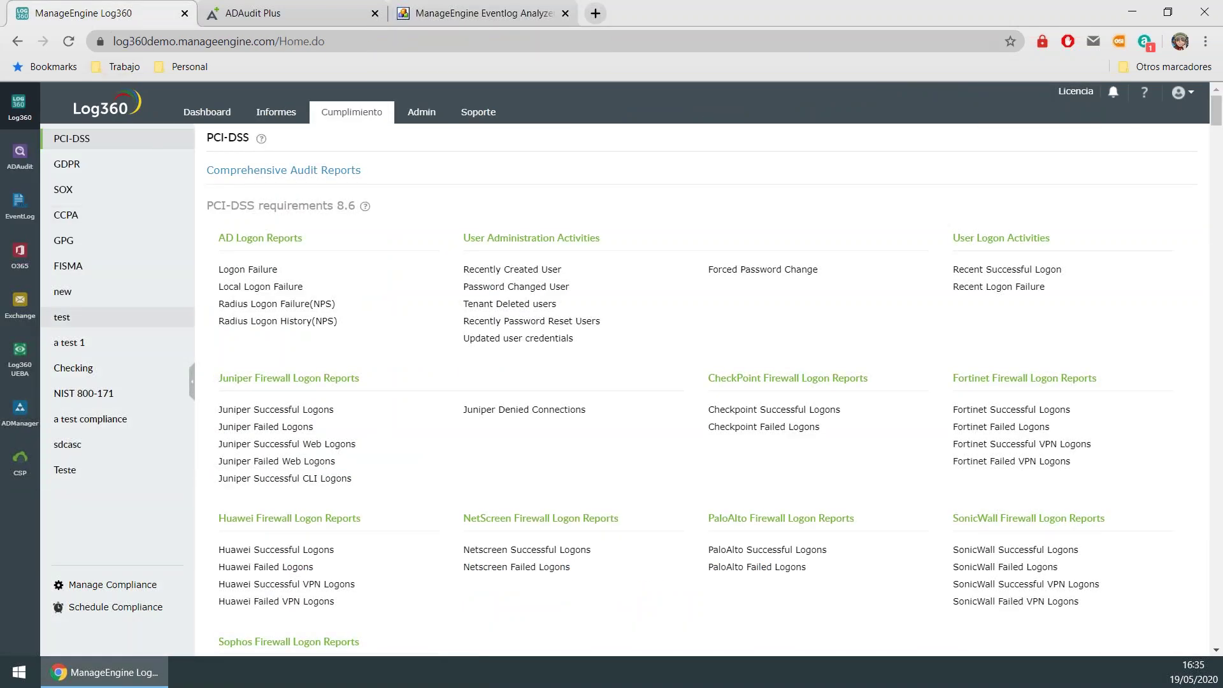
pyautogui.click(277, 119)
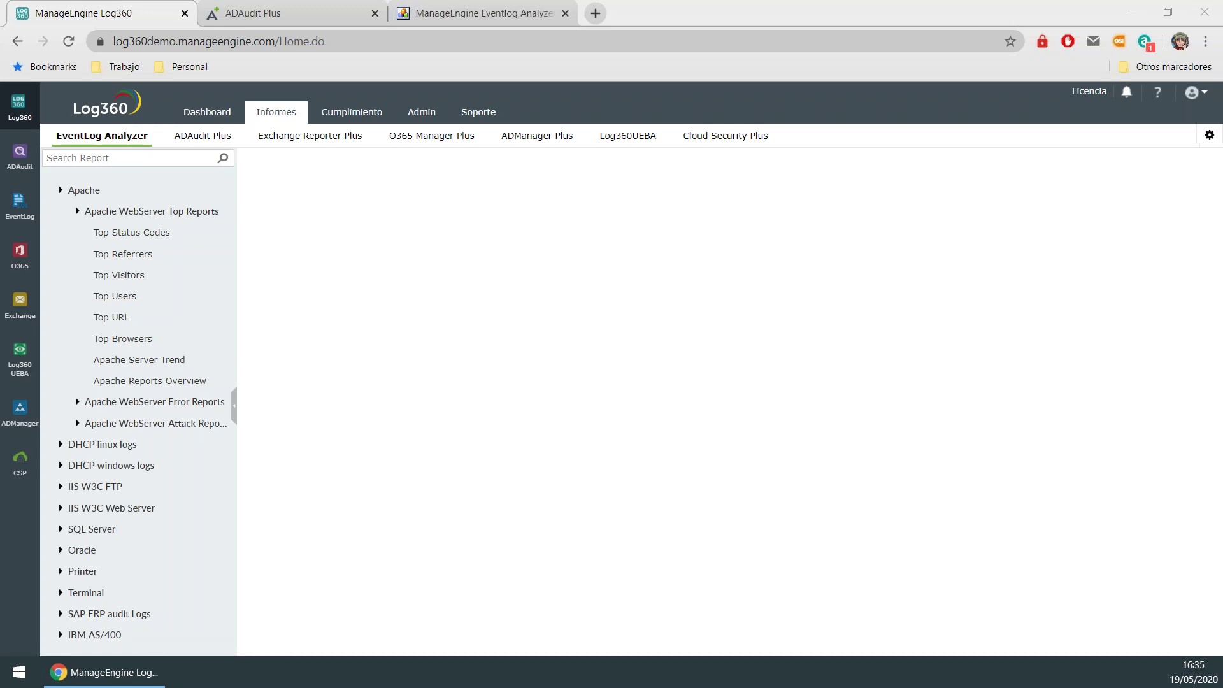
pyautogui.click(484, 13)
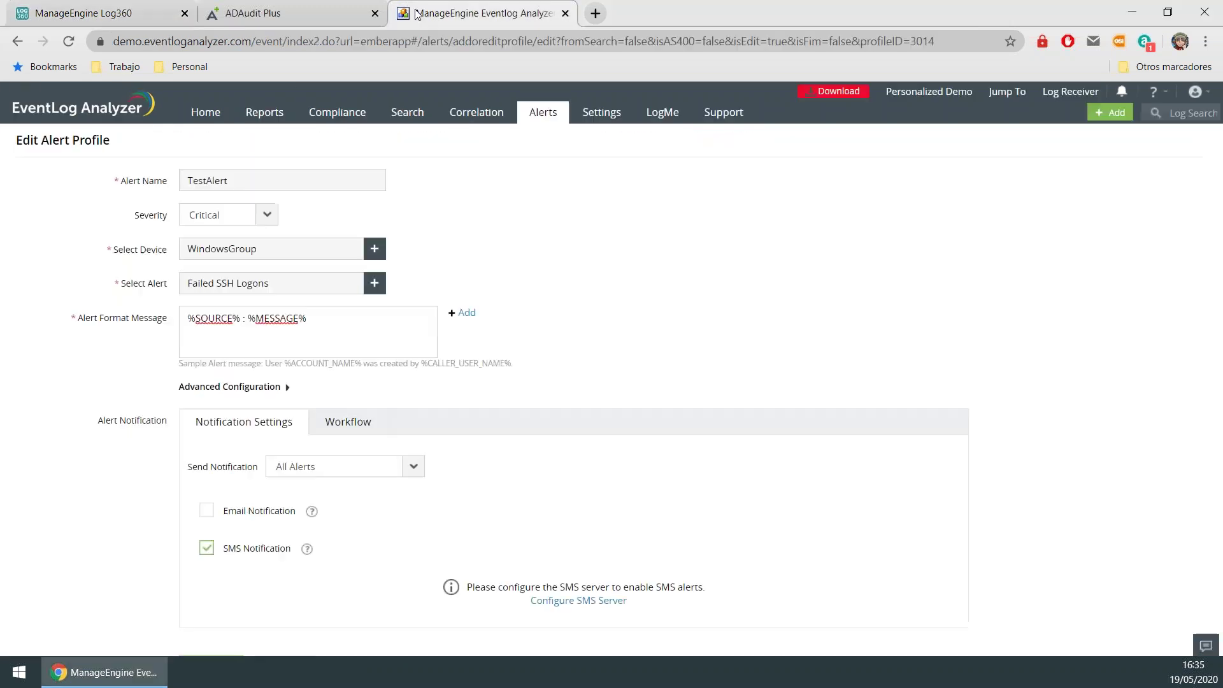
# - Enable a workflow for the TestAlert profile, select Kill Process as the workflow, and assign it to admin
pyautogui.click(353, 422)
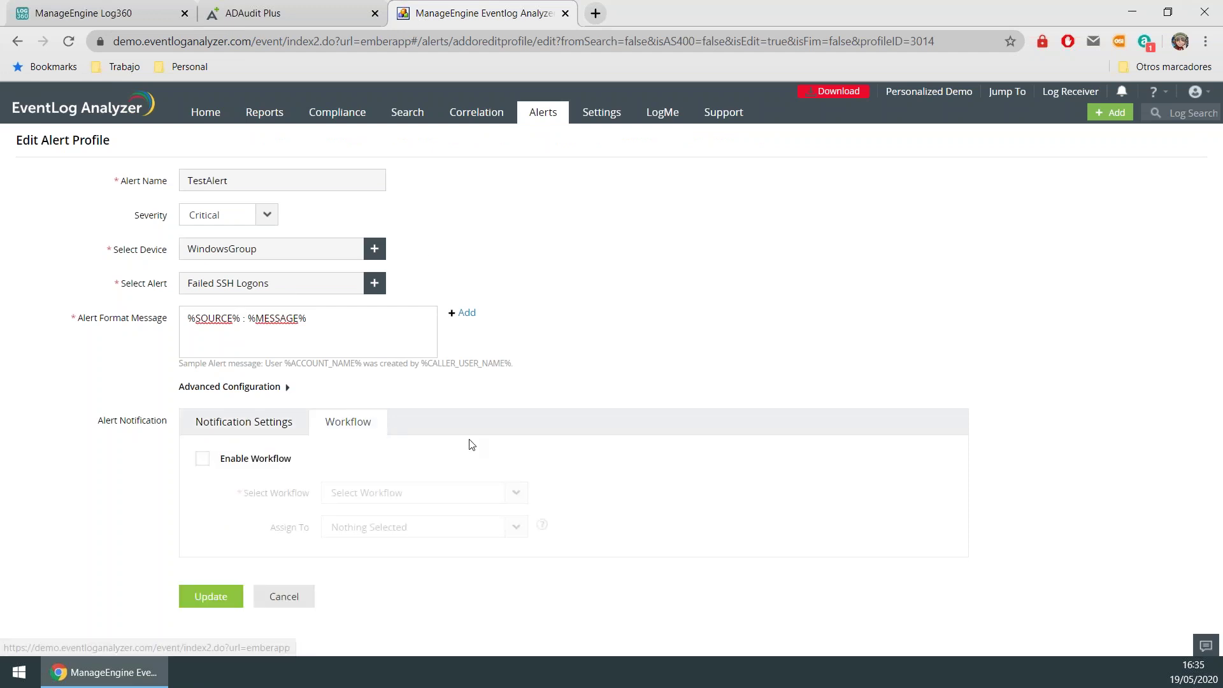
pyautogui.click(202, 459)
pyautogui.click(516, 492)
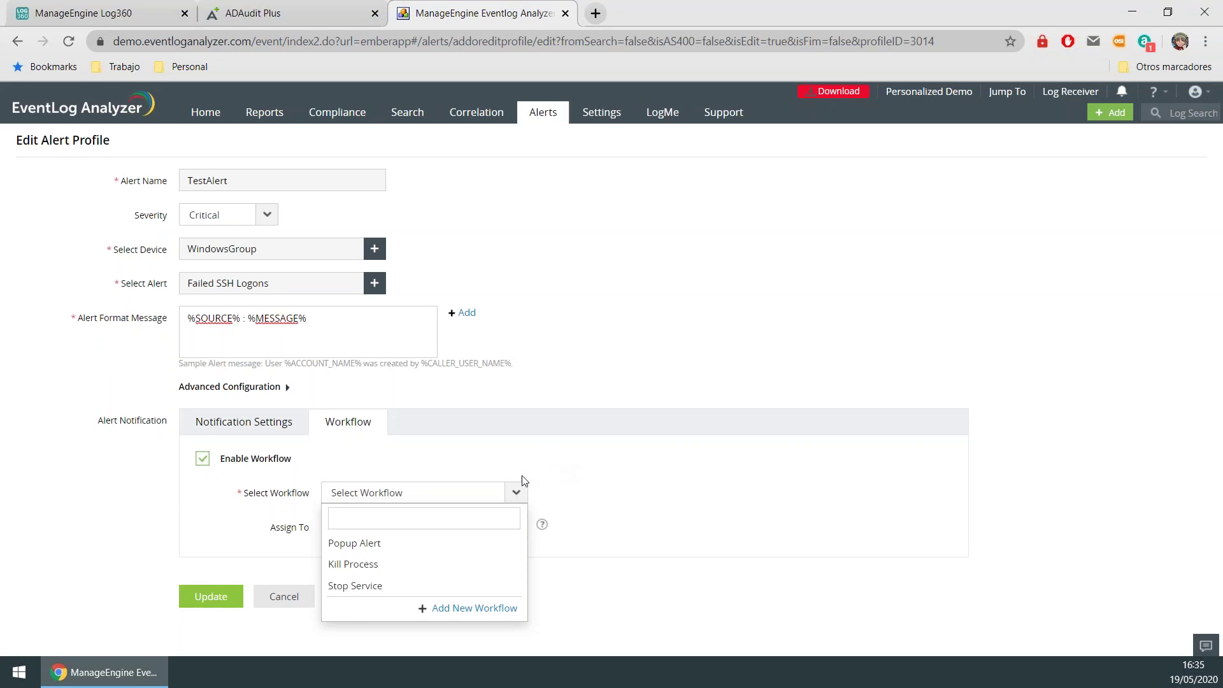
pyautogui.click(516, 494)
pyautogui.click(514, 494)
pyautogui.scroll(-1, 381, 569)
pyautogui.scroll(2, 381, 568)
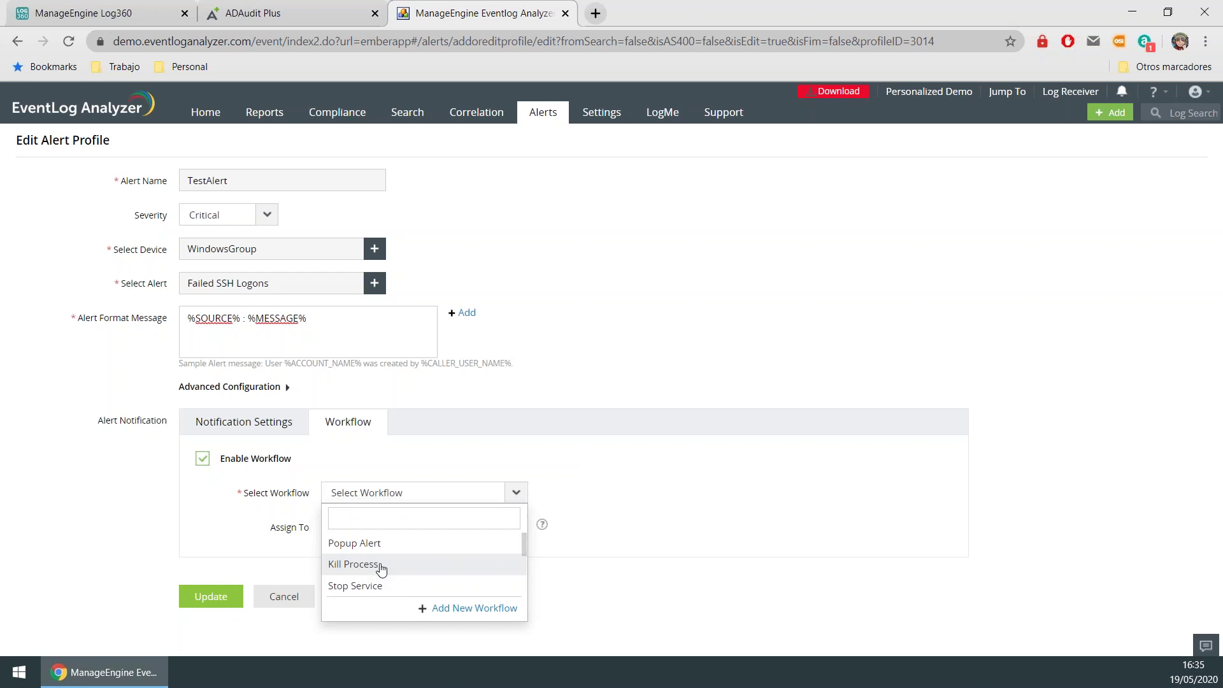
pyautogui.click(381, 566)
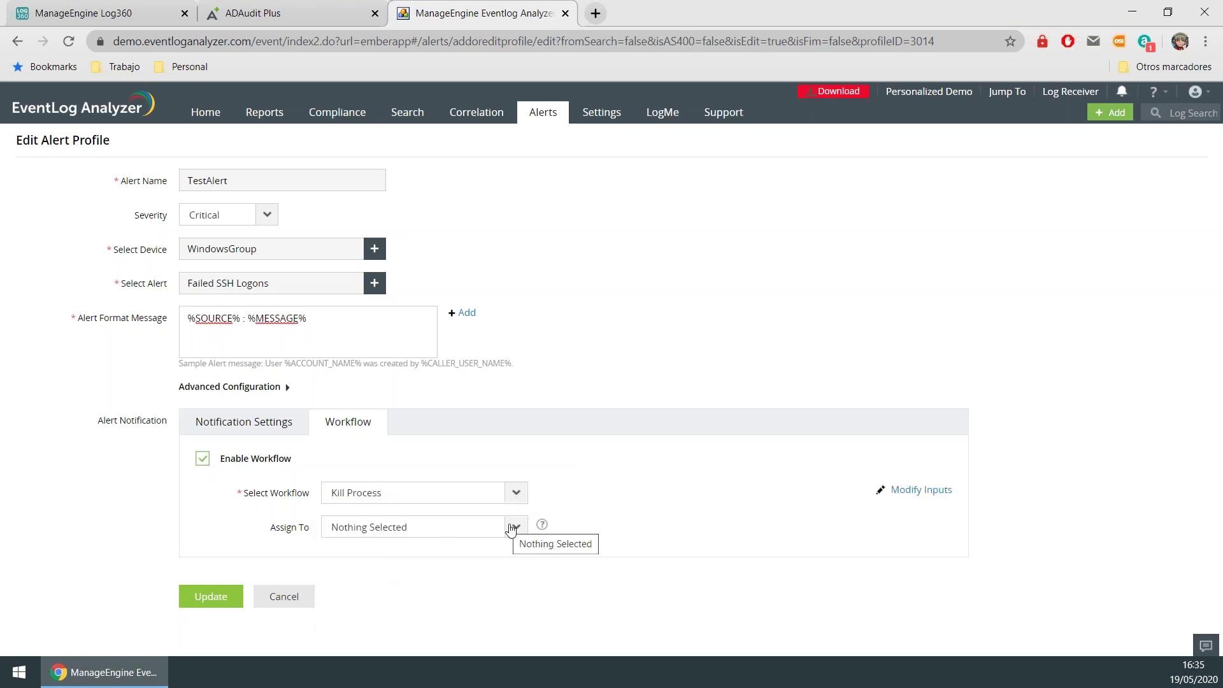
pyautogui.click(506, 529)
pyautogui.click(347, 602)
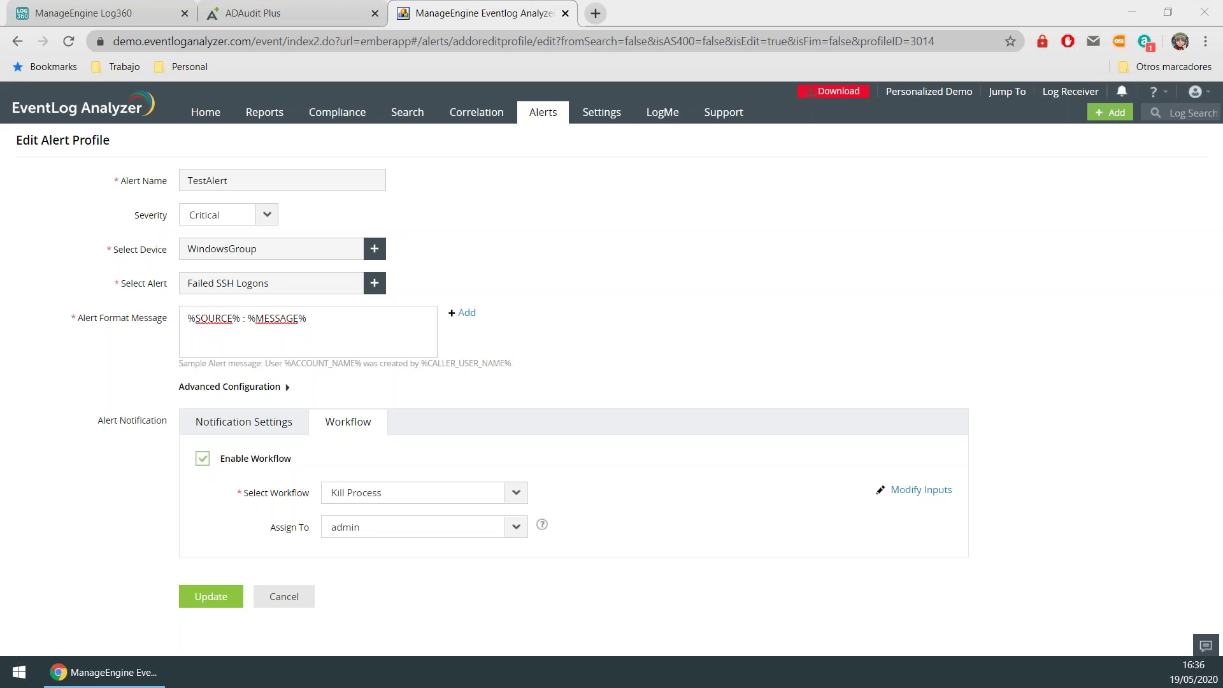
# - Leave the TestAlert profile without updating it, return to the active alerts, and open alert profile management
pyautogui.click(550, 123)
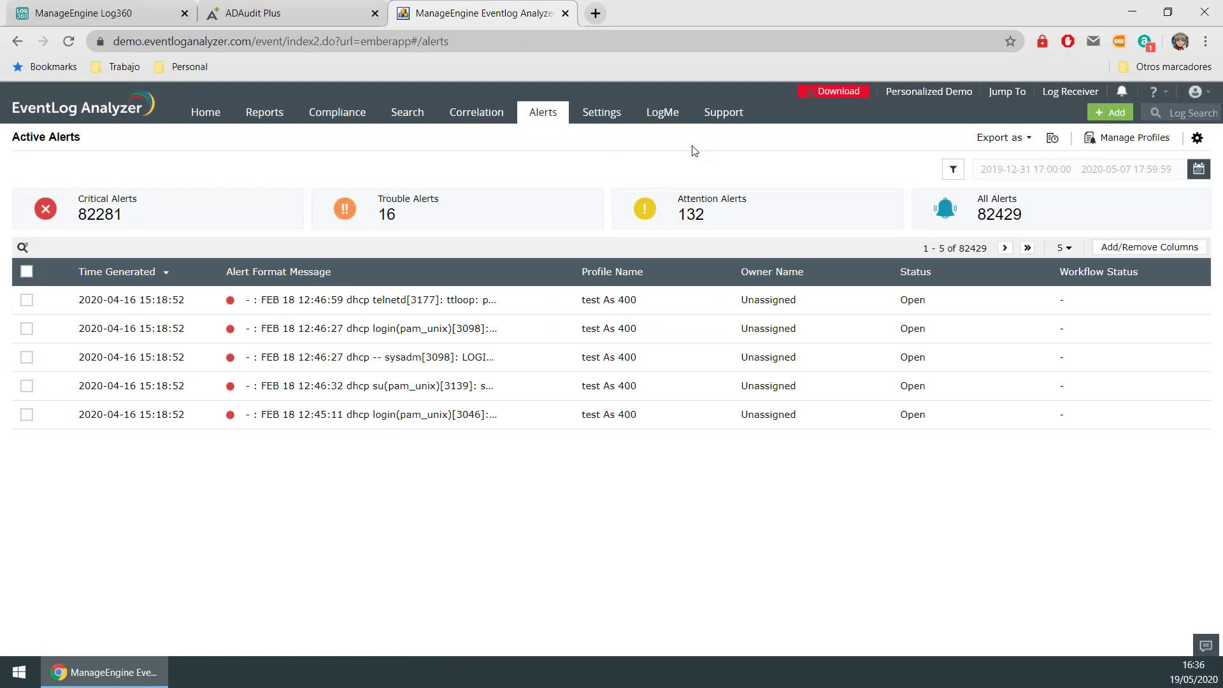
pyautogui.click(1151, 141)
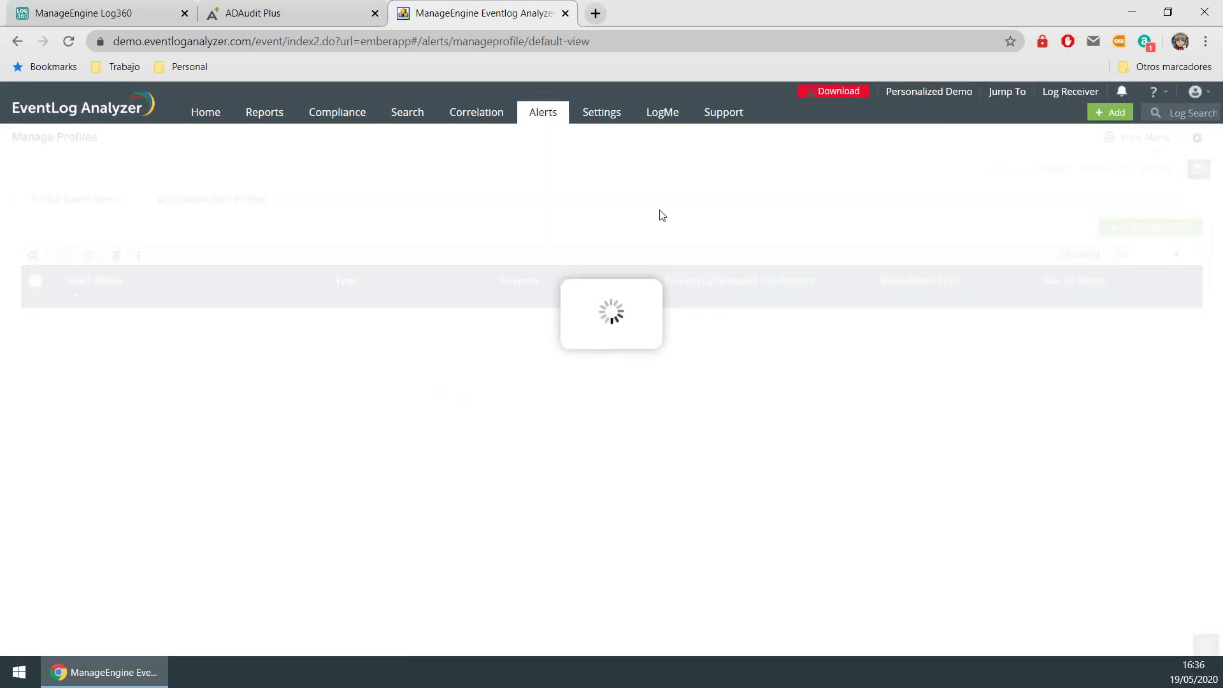